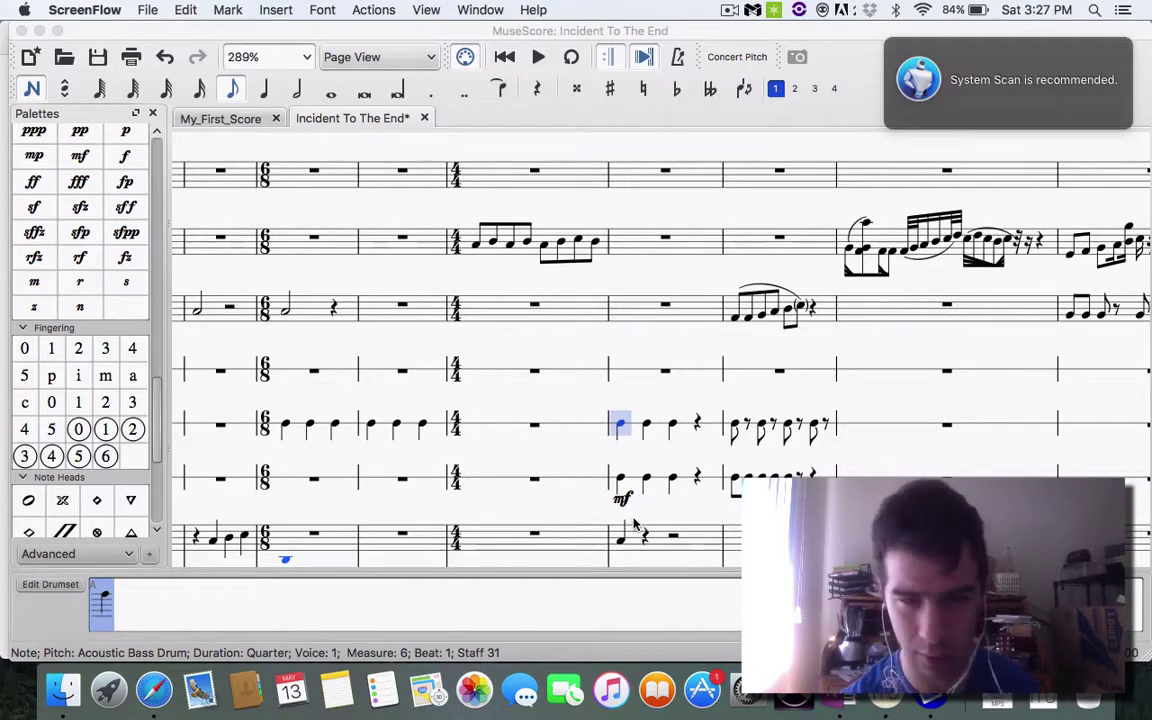
Step: Undo the accidental change on the first note of the measure-8 group
{"action": "scroll", "coordinate": [600, 350], "scroll_direction": "right", "scroll_amount": 10}
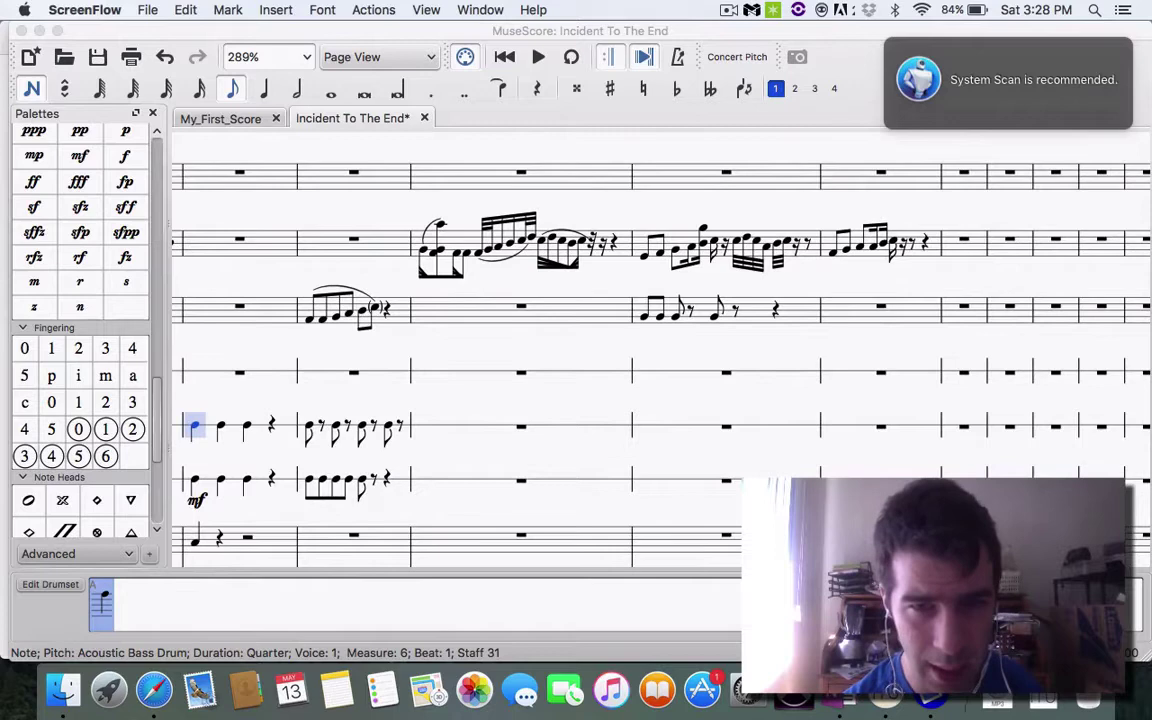
{"action": "scroll", "coordinate": [510, 440], "scroll_direction": "left", "scroll_amount": 5}
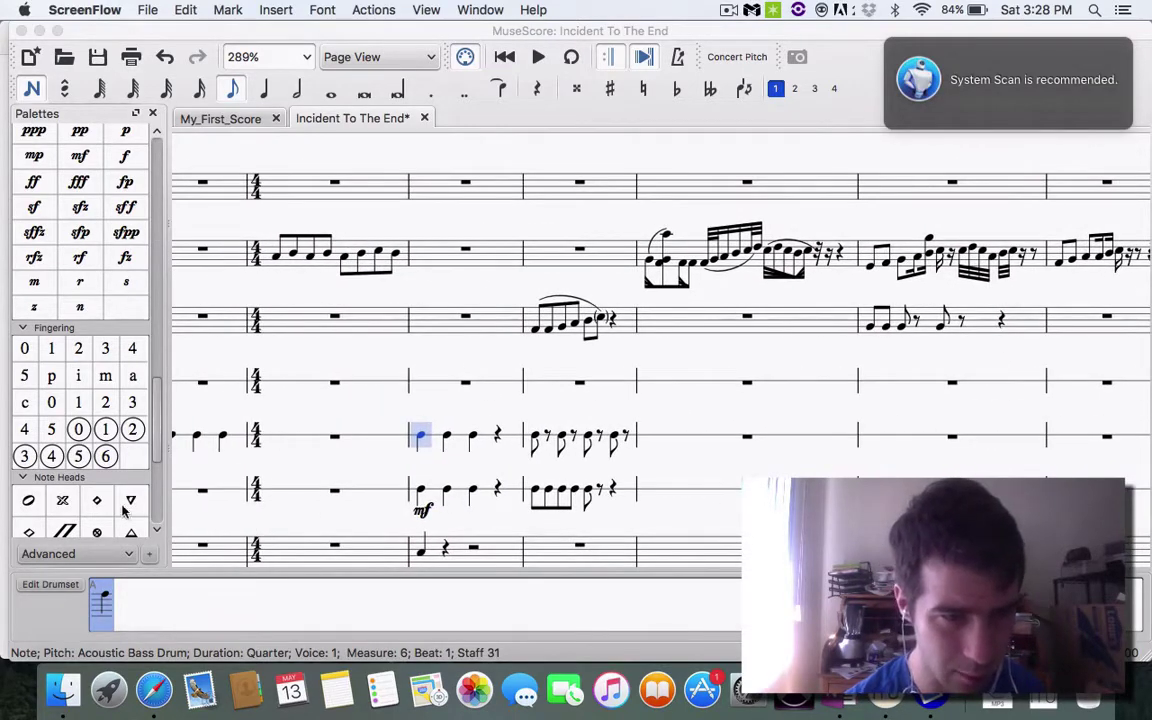
{"action": "scroll", "coordinate": [108, 512], "scroll_direction": "down", "scroll_amount": 4}
{"action": "scroll", "coordinate": [108, 512], "scroll_direction": "down", "scroll_amount": 1}
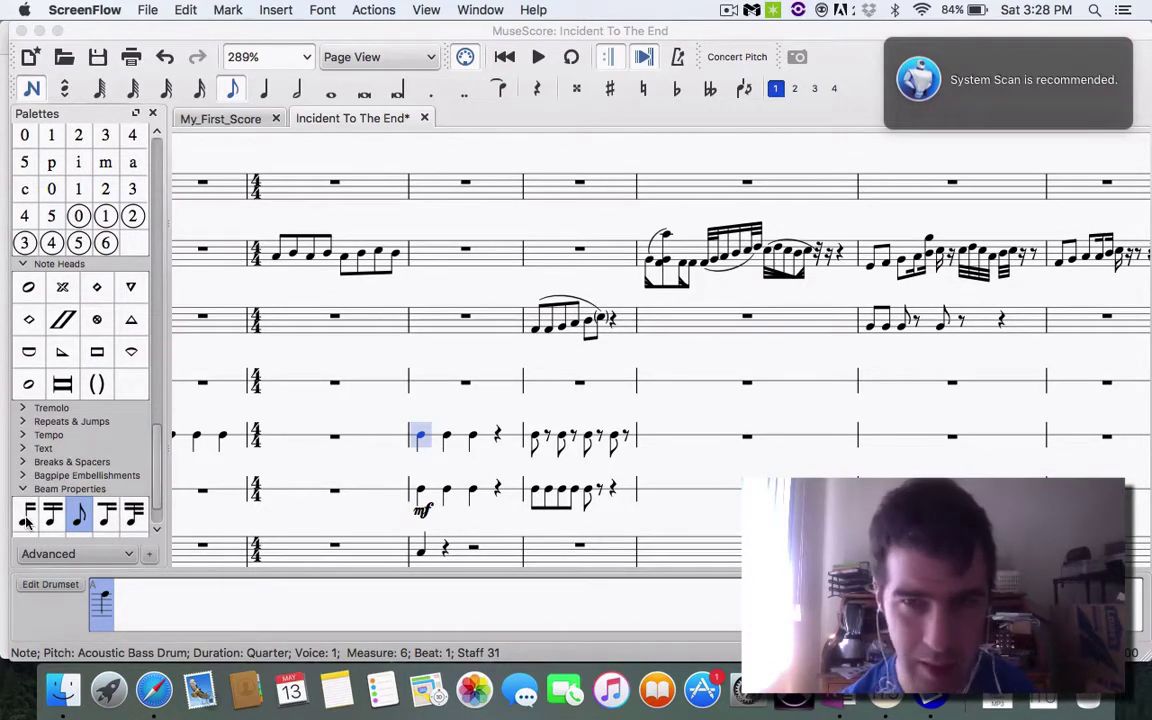
{"action": "left_click", "coordinate": [648, 287]}
{"action": "left_click", "coordinate": [648, 287]}
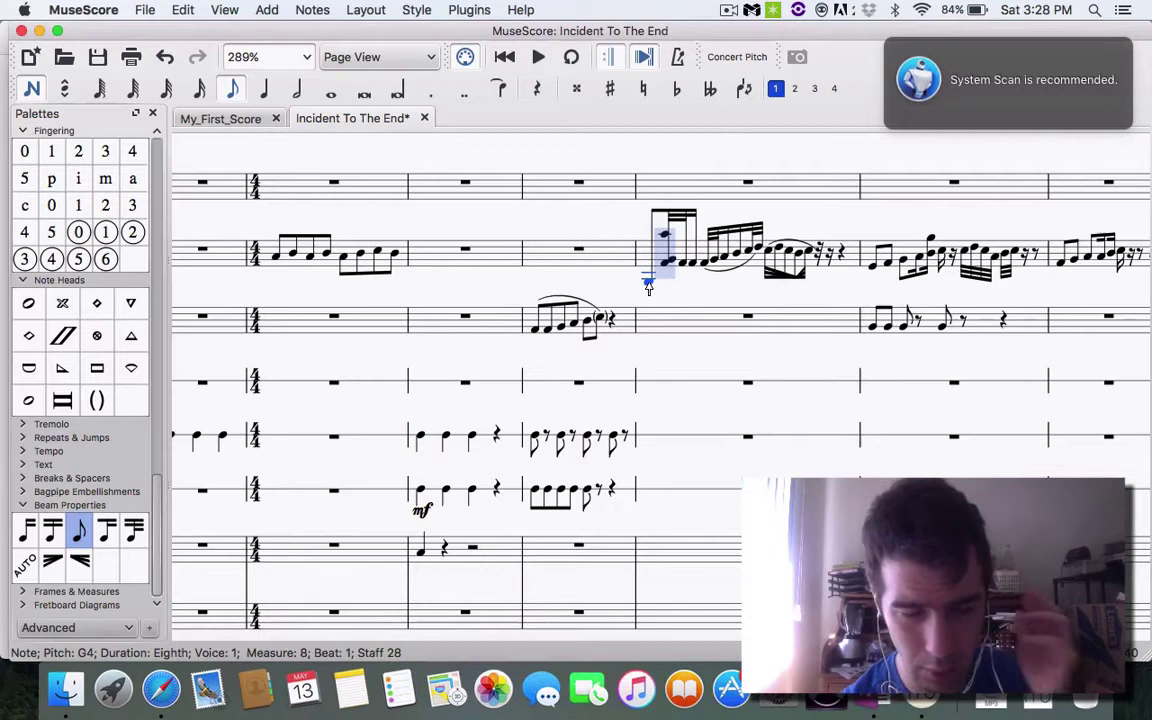
{"action": "key", "text": "ctrl+z"}
Step: Leave note input mode and select the measure-8 sixteenth-group beam
{"action": "left_click_drag", "start_coordinate": [648, 287], "coordinate": [754, 330]}
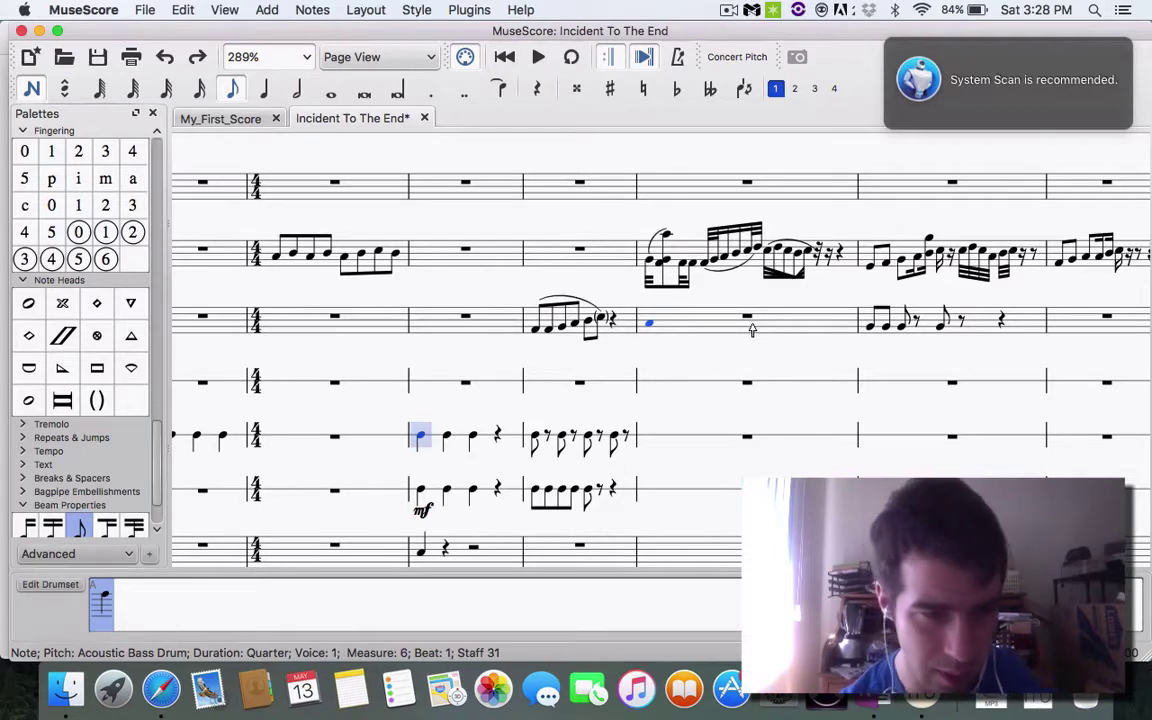
{"action": "scroll", "coordinate": [77, 437], "scroll_direction": "down", "scroll_amount": 2}
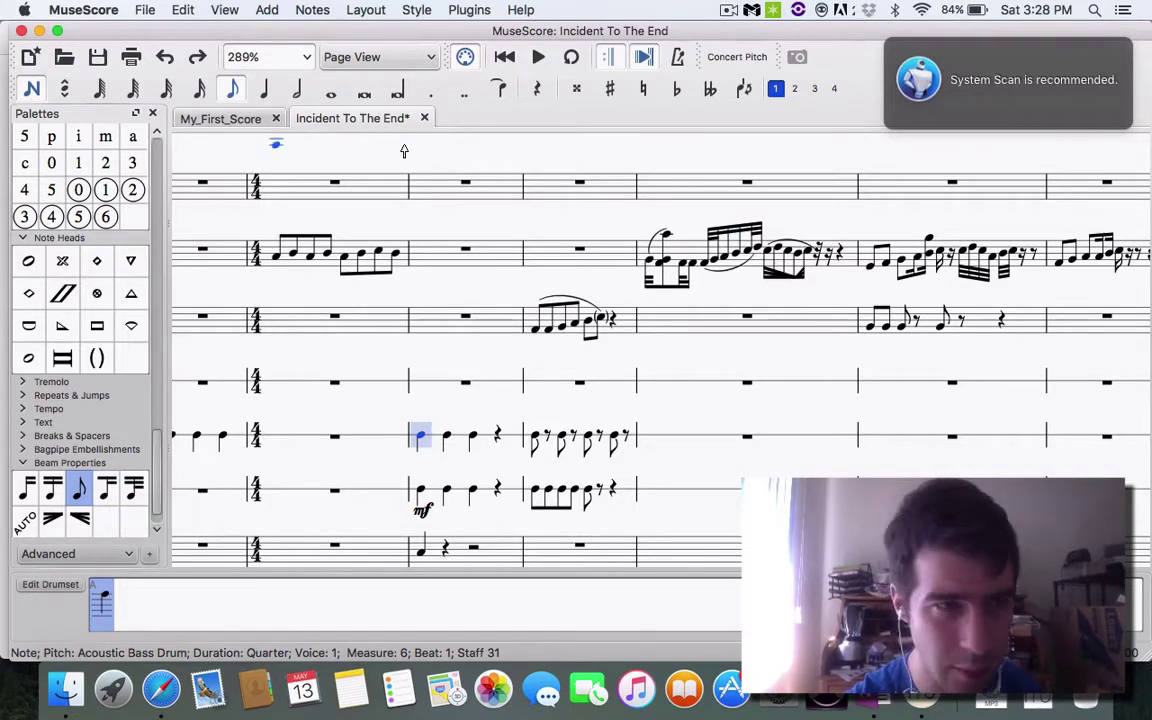
{"action": "key", "text": "Escape"}
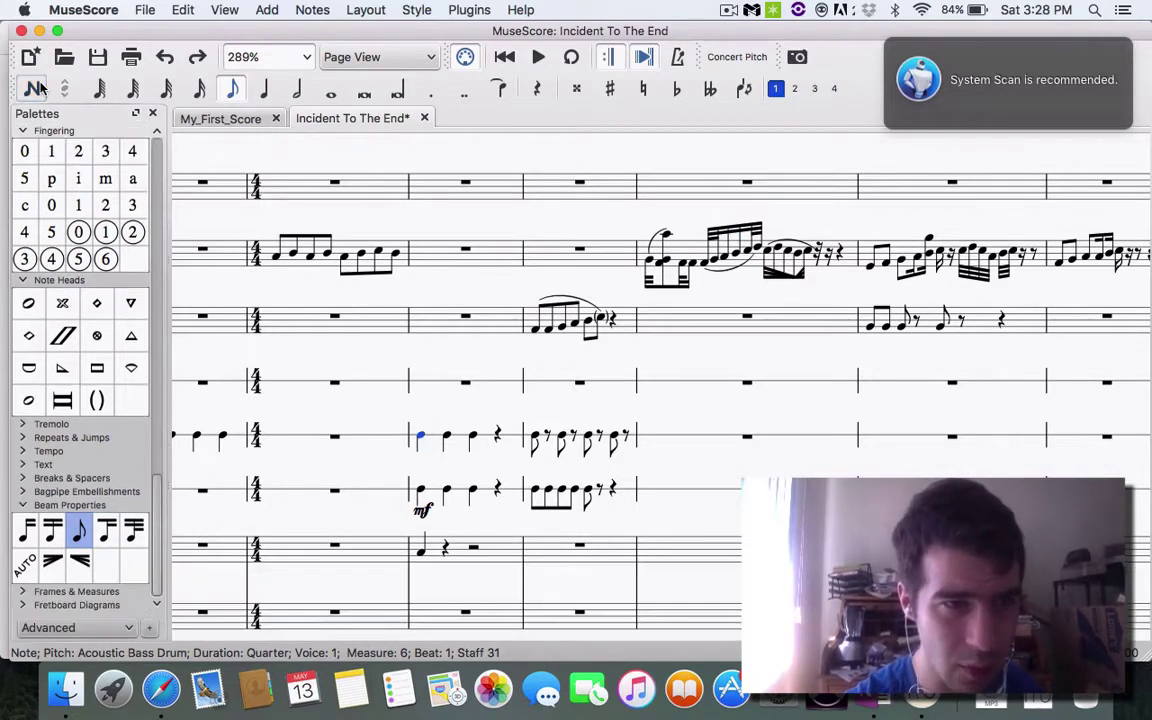
{"action": "left_click", "coordinate": [735, 234]}
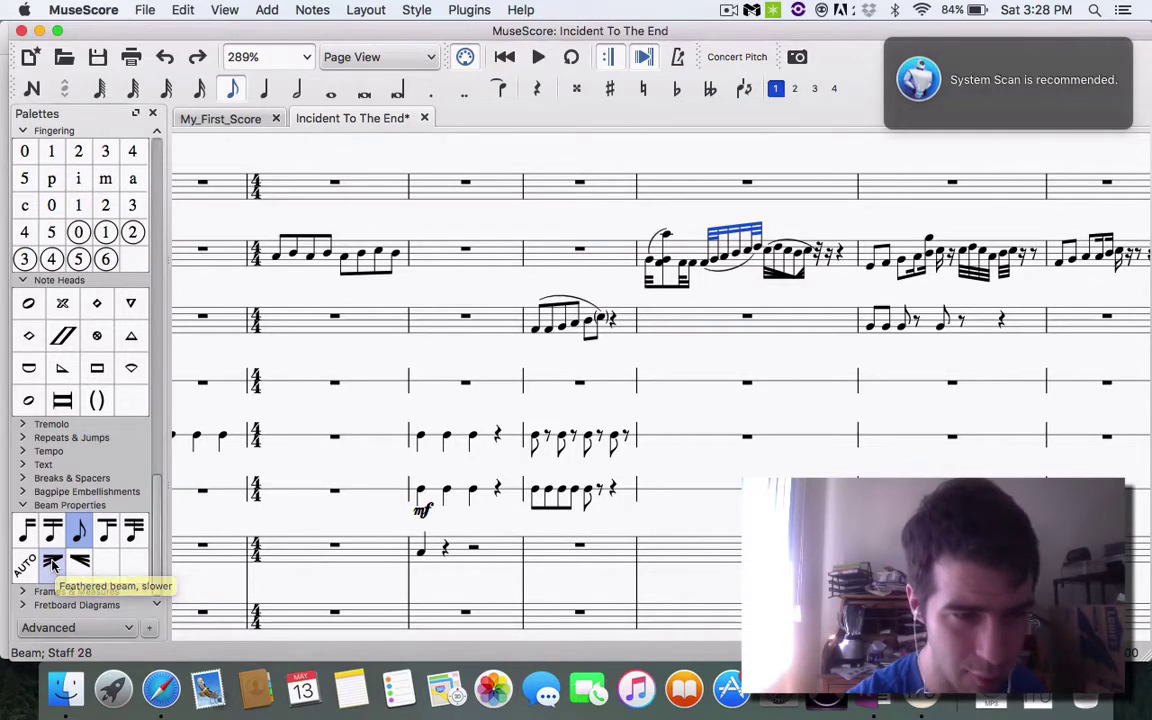
Step: Give the second staff's measure-8 sixteenth group a slower, then a faster feathered beam
{"action": "left_click_drag", "start_coordinate": [52, 566], "coordinate": [712, 235]}
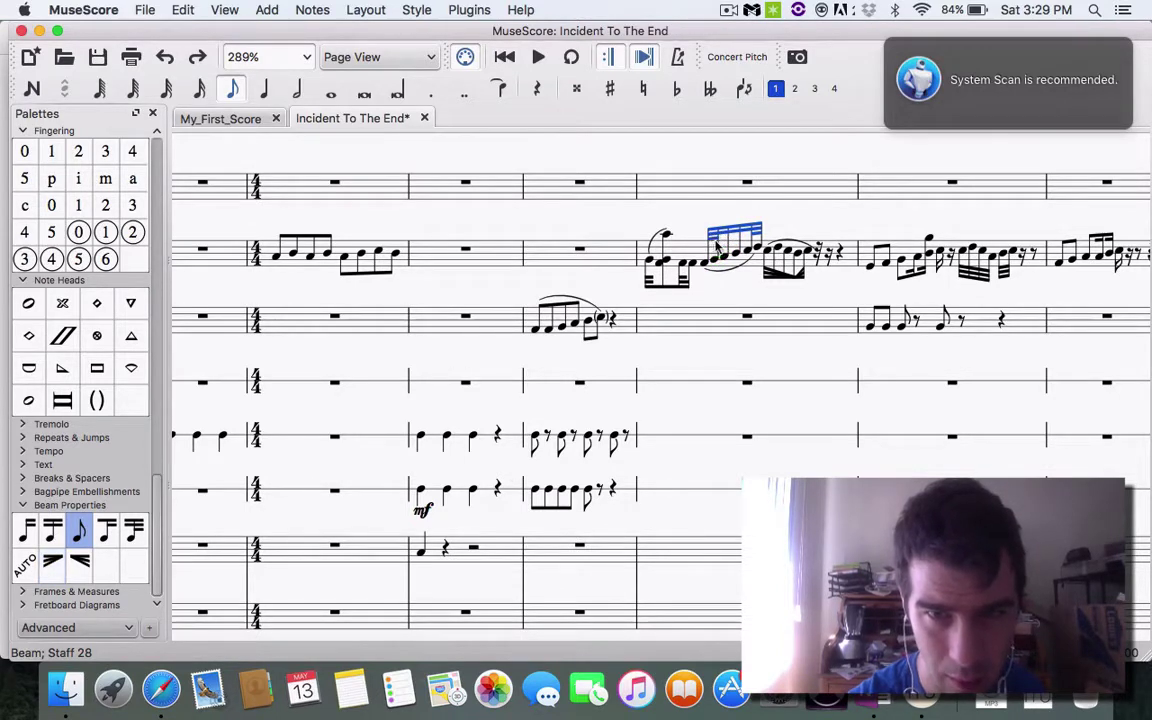
{"action": "left_click_drag", "start_coordinate": [51, 566], "coordinate": [731, 231]}
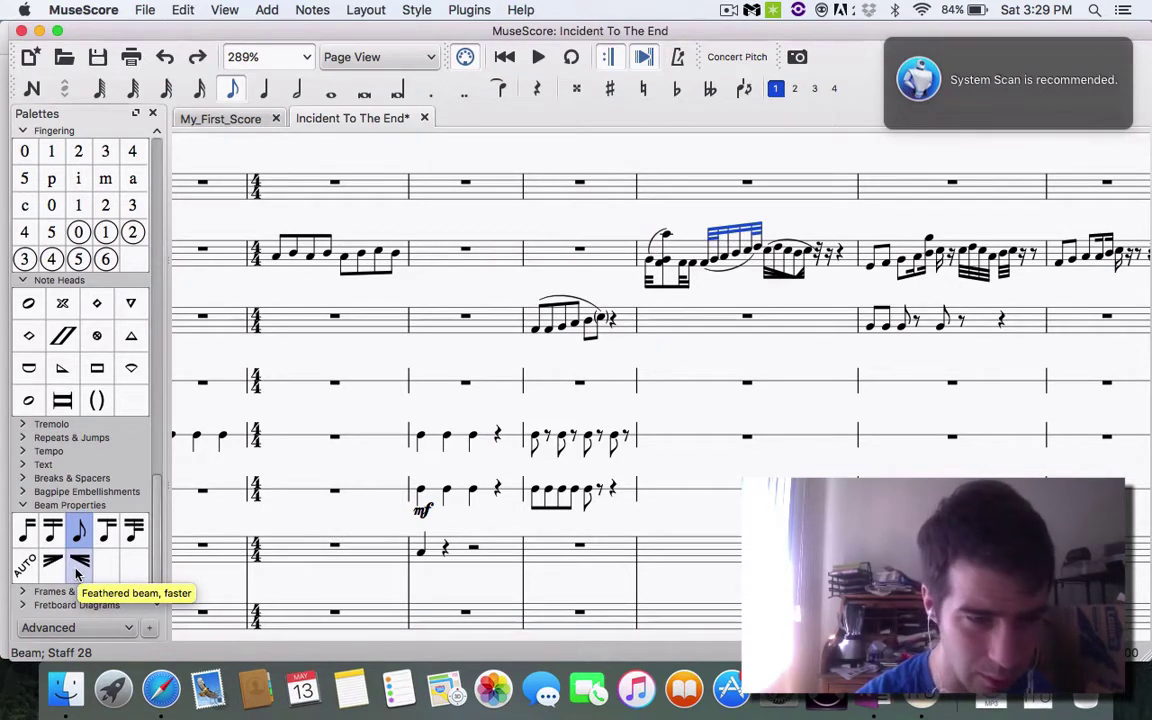
{"action": "left_click_drag", "start_coordinate": [78, 570], "coordinate": [731, 246]}
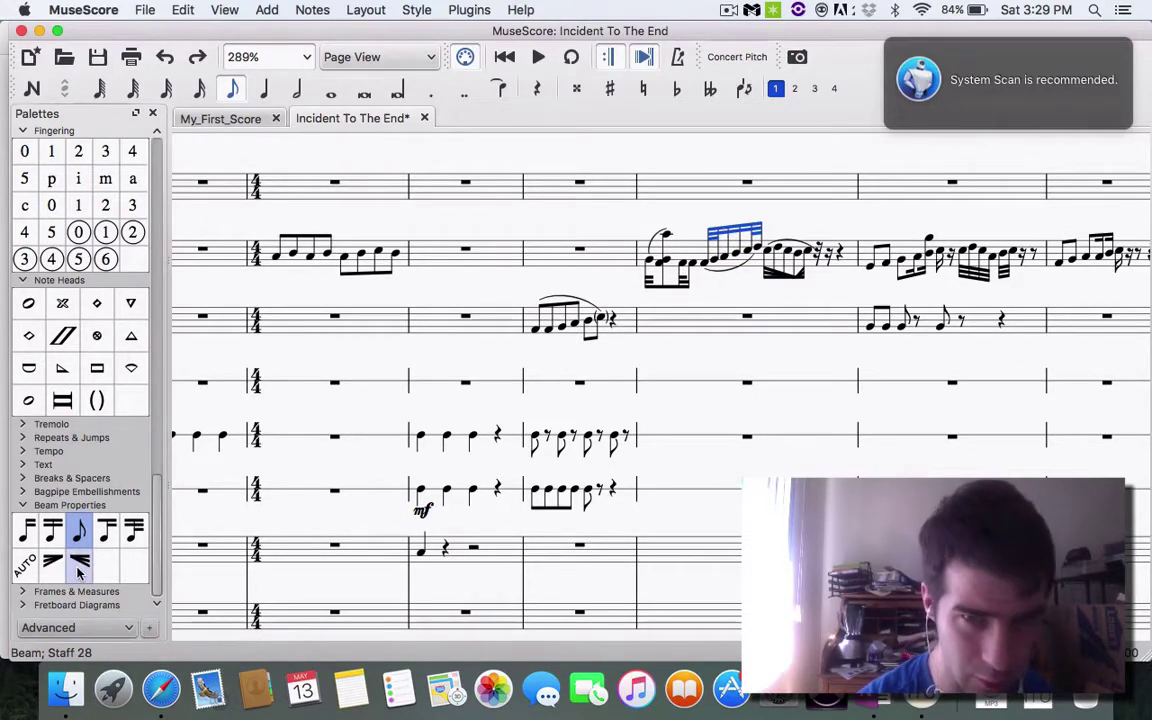
{"action": "left_click_drag", "start_coordinate": [80, 566], "coordinate": [714, 240]}
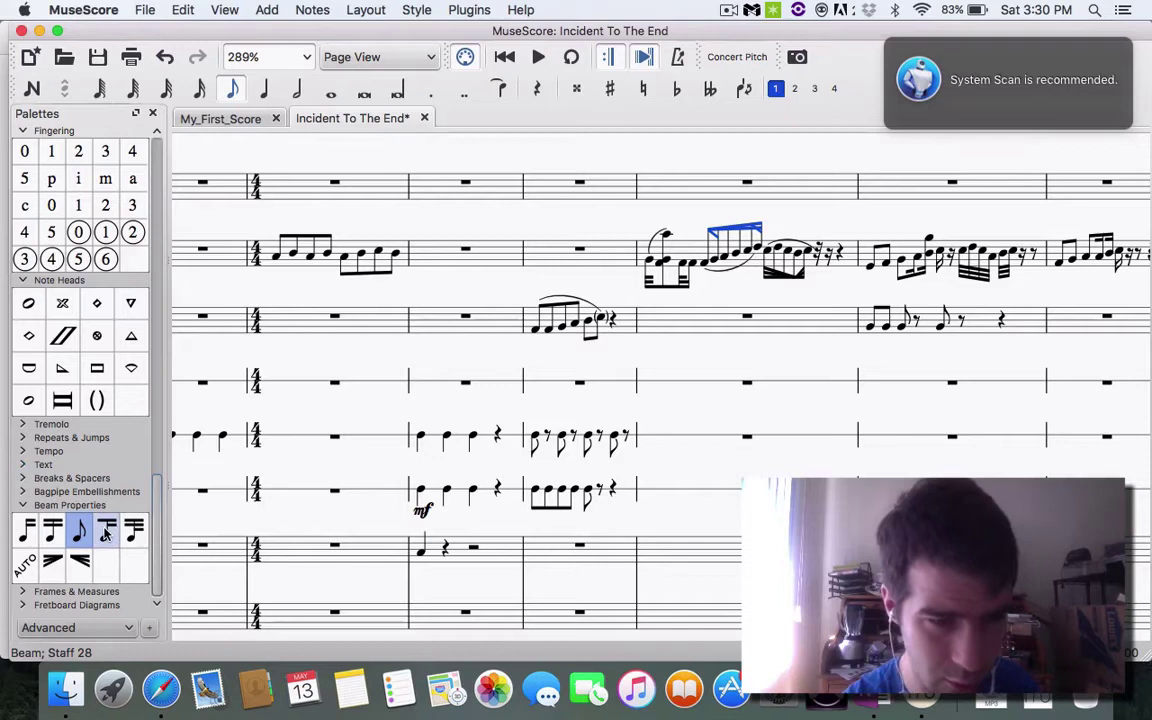
Step: Reset measure 8 to Beam 16th sub, then try No beam and Beam start on measure 9
{"action": "left_click_drag", "start_coordinate": [104, 533], "coordinate": [965, 254]}
{"action": "left_click_drag", "start_coordinate": [79, 531], "coordinate": [970, 274]}
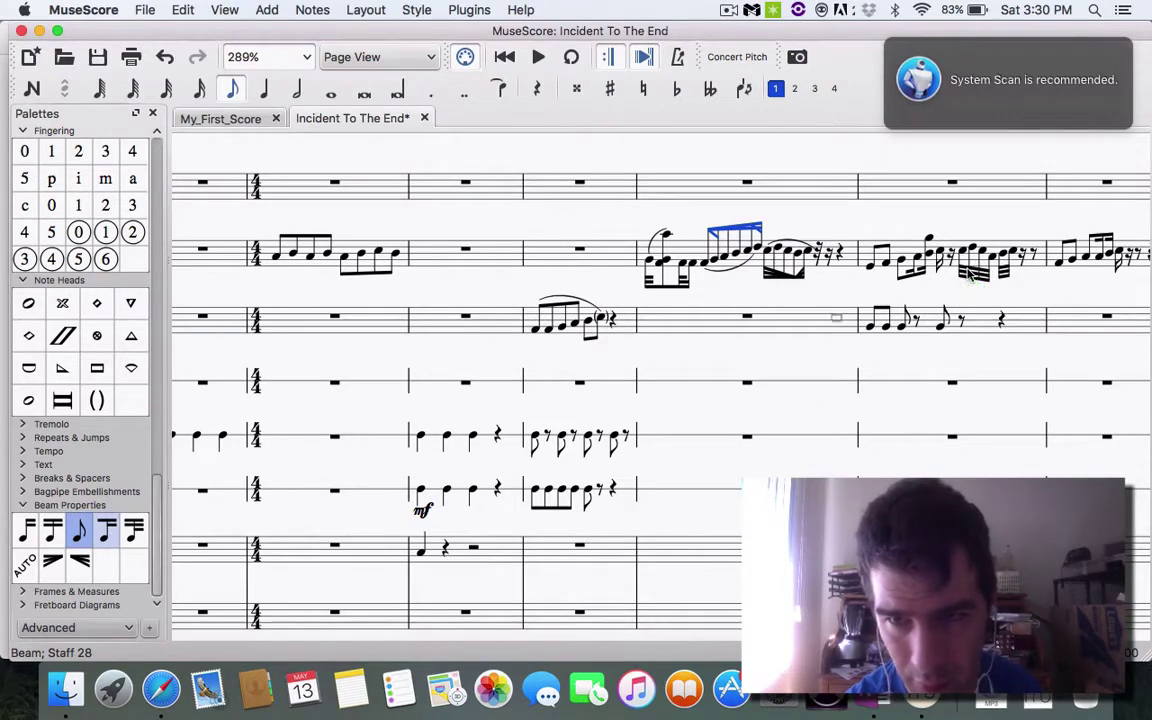
{"action": "left_click", "coordinate": [912, 266]}
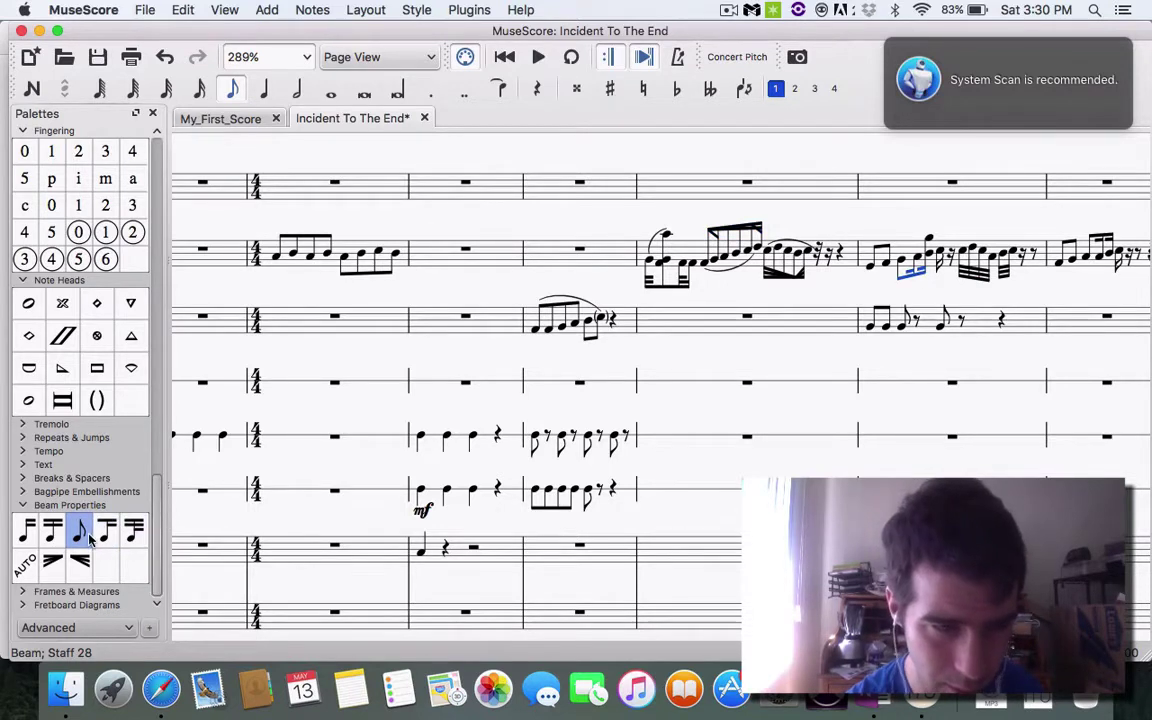
{"action": "left_click_drag", "start_coordinate": [107, 530], "coordinate": [910, 276]}
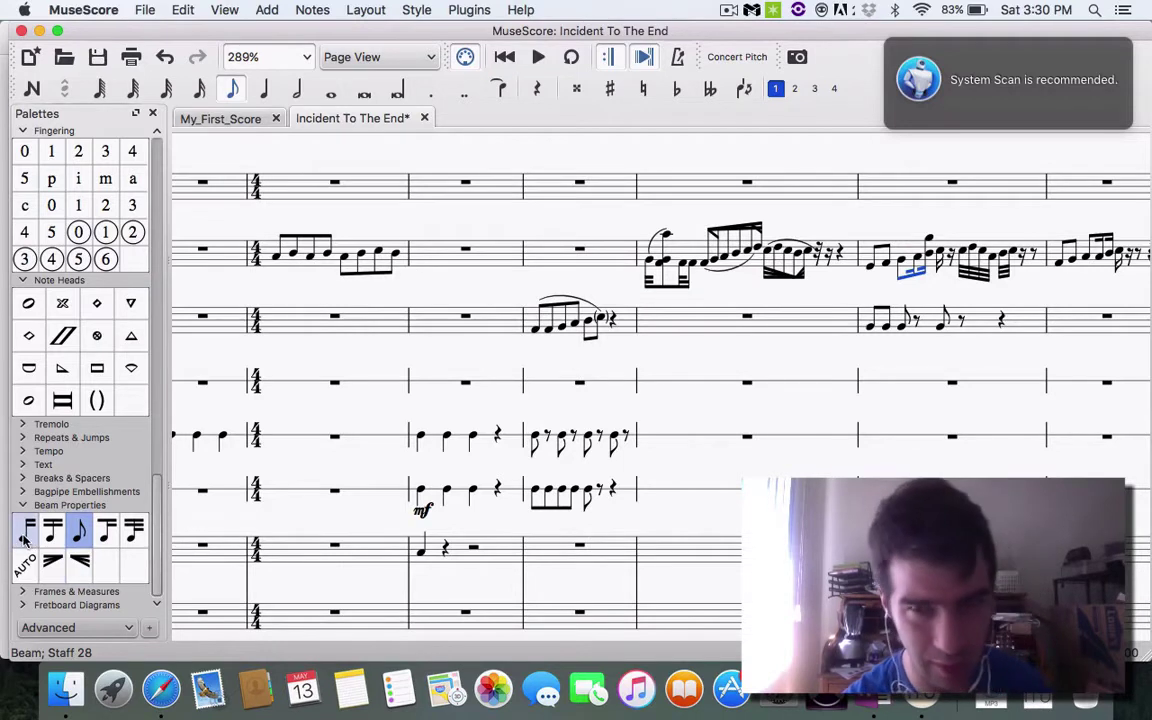
{"action": "left_click_drag", "start_coordinate": [24, 538], "coordinate": [910, 272]}
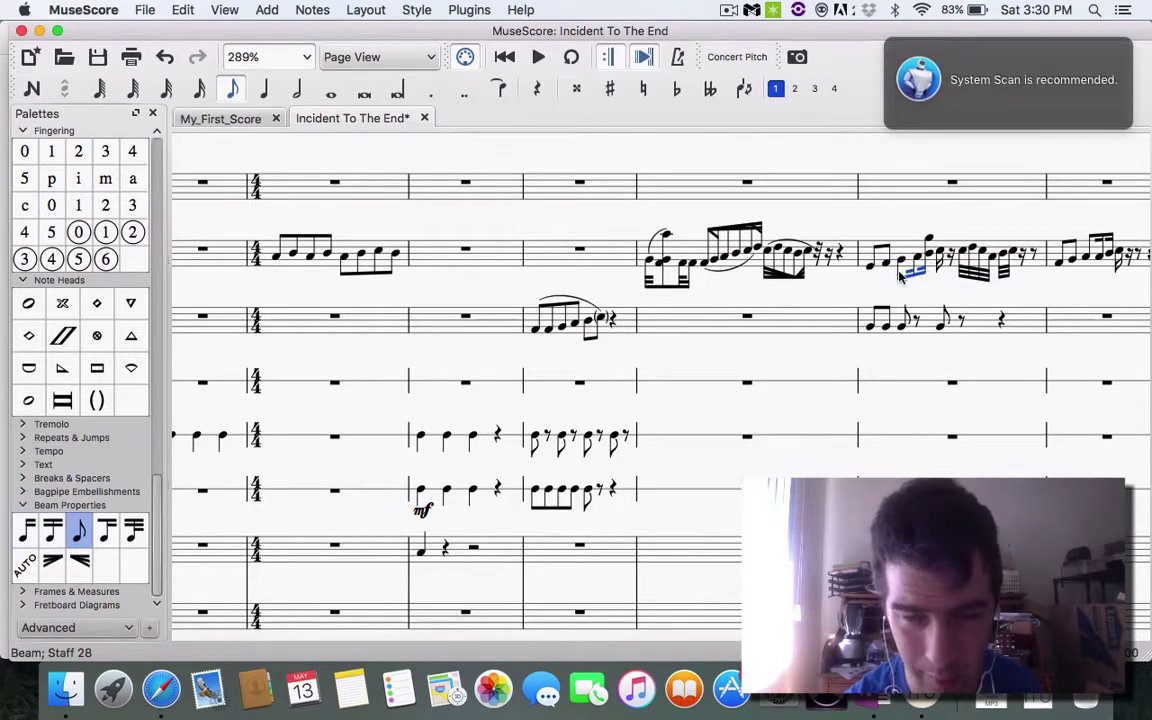
{"action": "left_click_drag", "start_coordinate": [24, 530], "coordinate": [908, 270]}
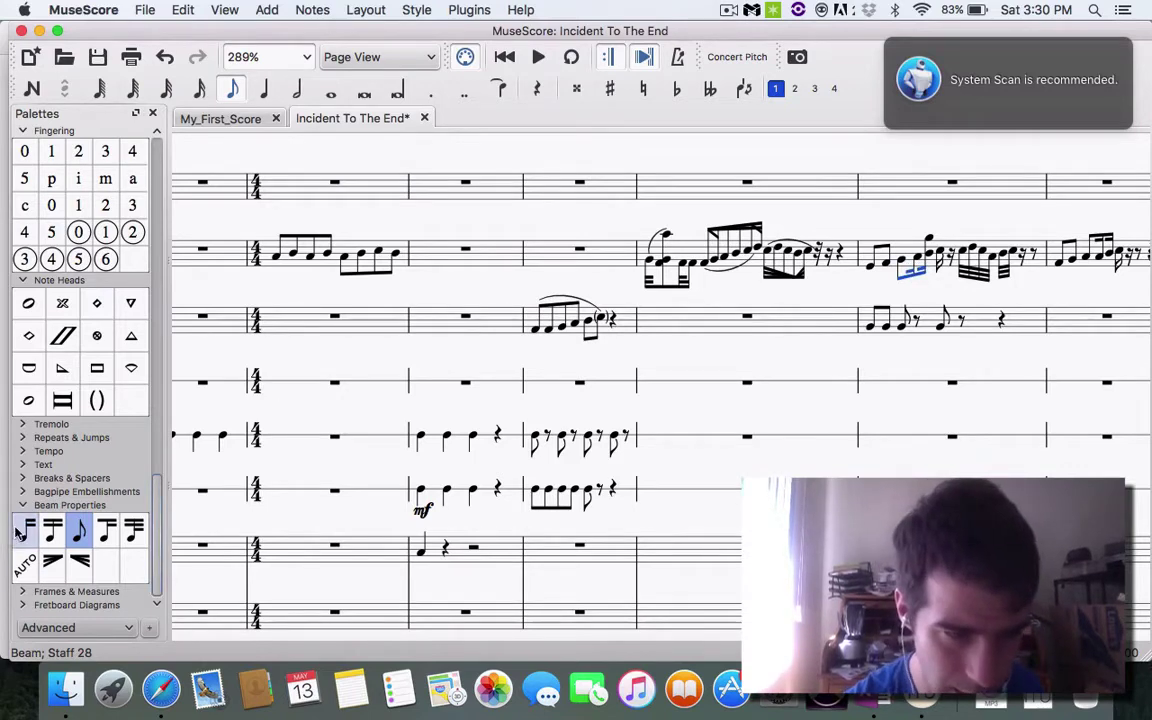
{"action": "left_click_drag", "start_coordinate": [26, 531], "coordinate": [905, 268]}
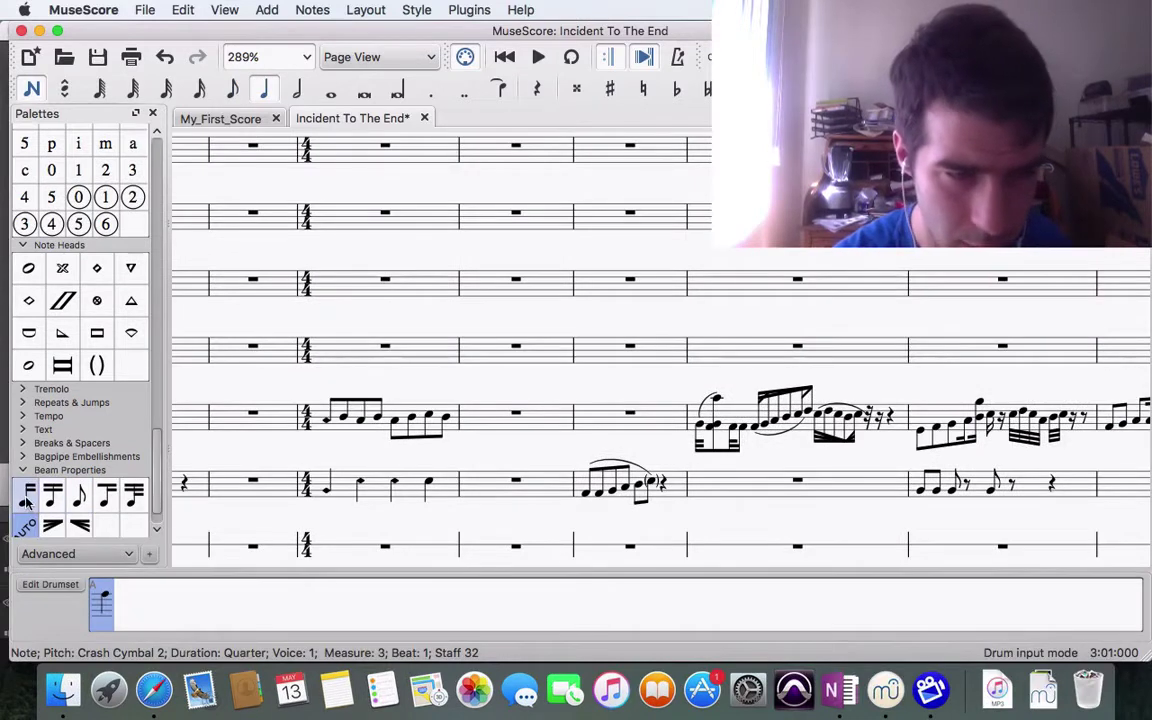
Step: Undo the stray beam change and leave note input mode
{"action": "left_click_drag", "start_coordinate": [26, 494], "coordinate": [765, 404]}
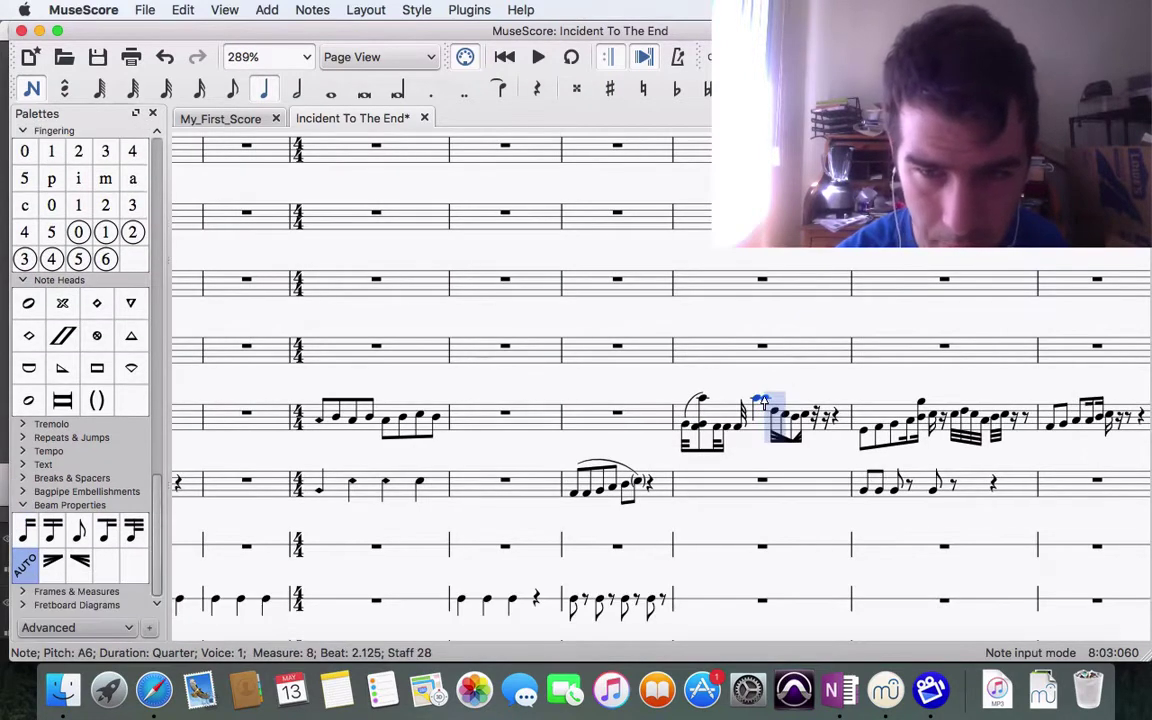
{"action": "left_click", "coordinate": [700, 482]}
{"action": "key", "text": "super+z"}
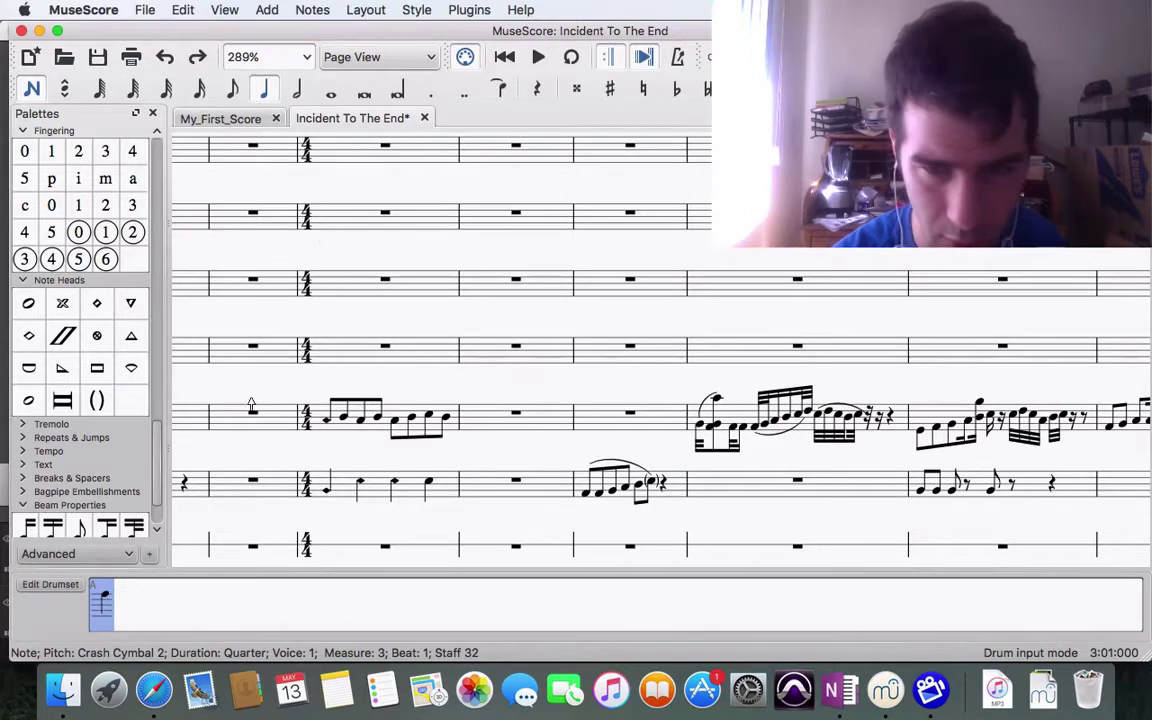
{"action": "left_click", "coordinate": [31, 88]}
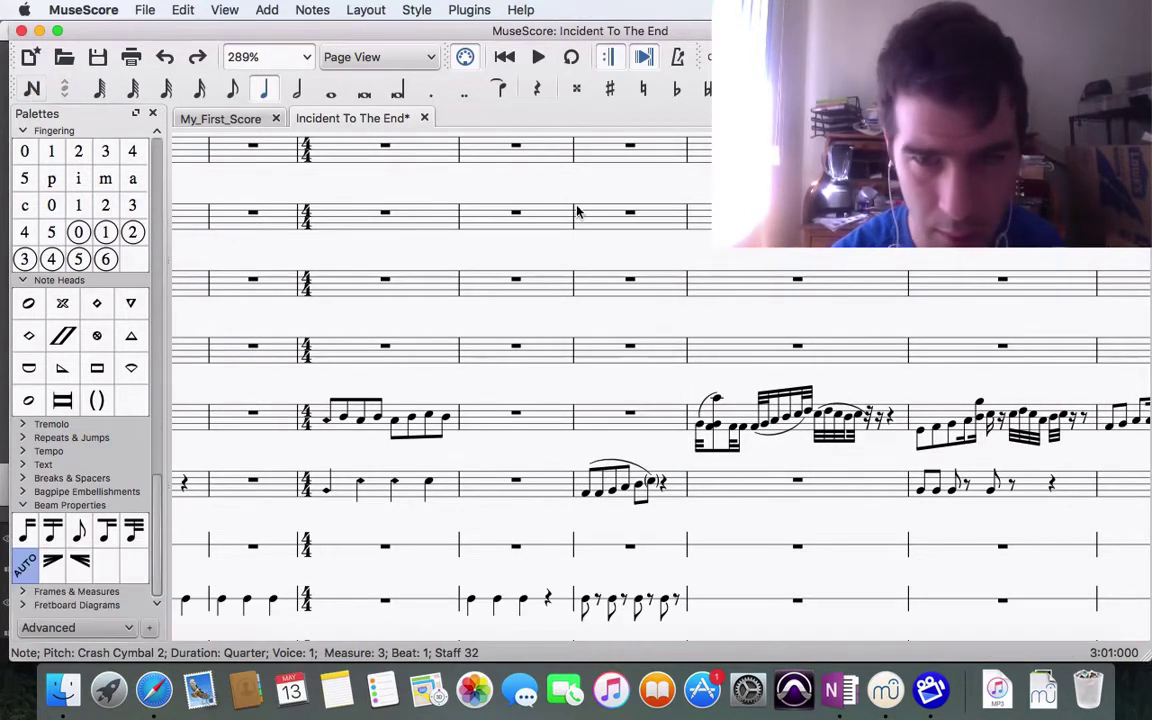
Step: Apply Beam start to the Xylophone's measure-8 sixteenth group so it has full sixteenth beams
{"action": "left_click", "coordinate": [784, 397]}
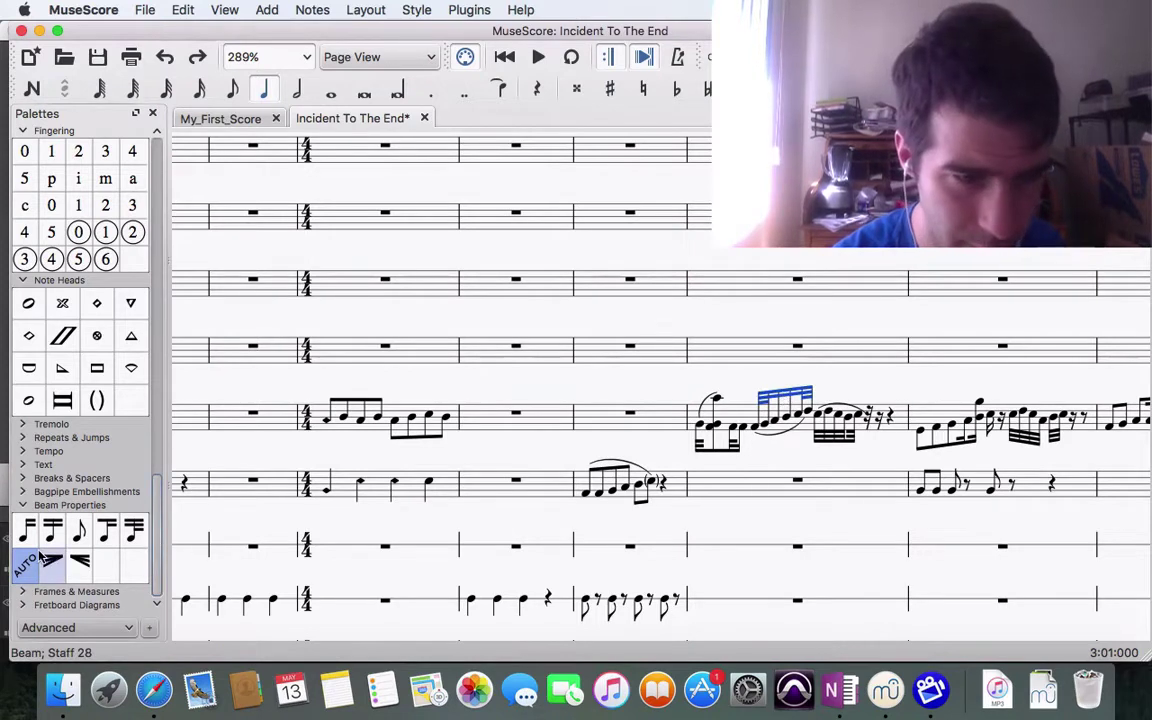
{"action": "left_click_drag", "start_coordinate": [79, 567], "coordinate": [777, 406]}
{"action": "left_click_drag", "start_coordinate": [27, 530], "coordinate": [767, 402]}
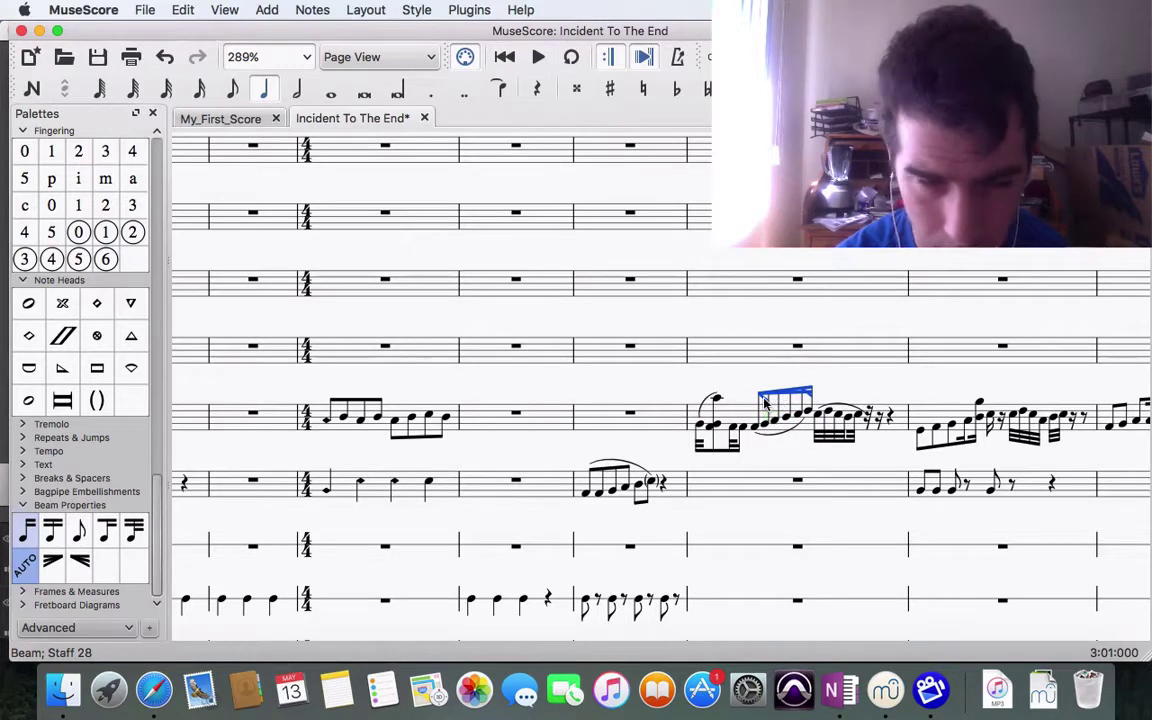
{"action": "left_click_drag", "start_coordinate": [25, 531], "coordinate": [787, 396]}
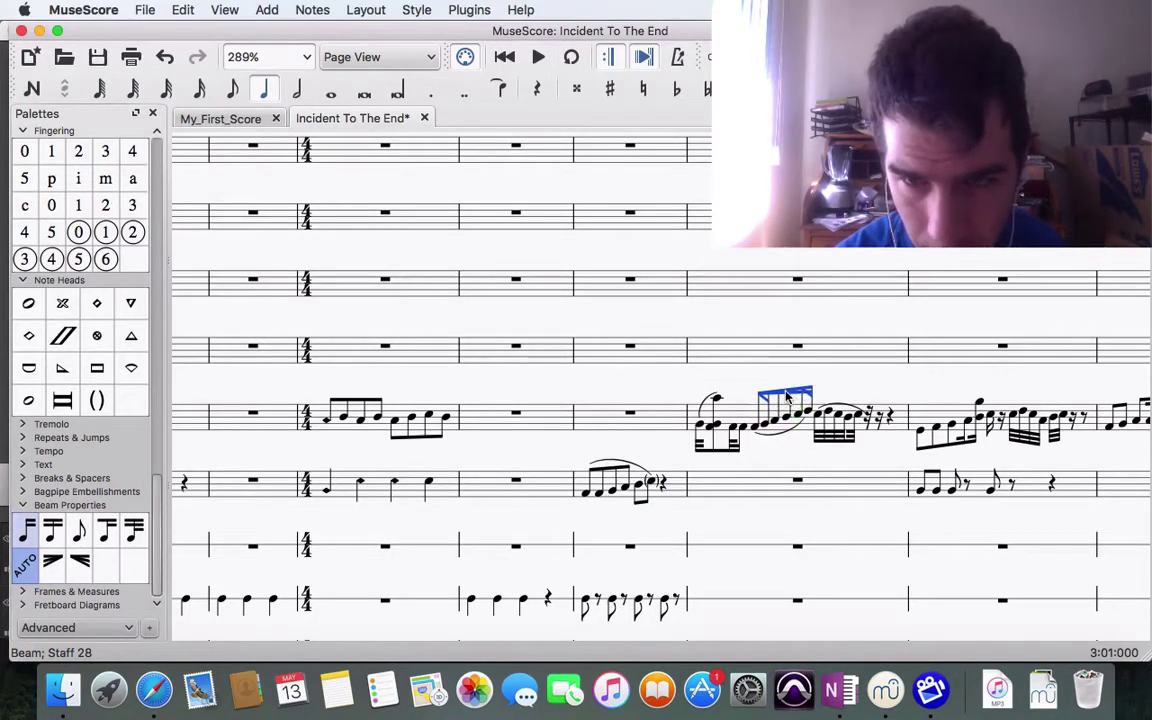
{"action": "left_click_drag", "start_coordinate": [27, 527], "coordinate": [768, 401]}
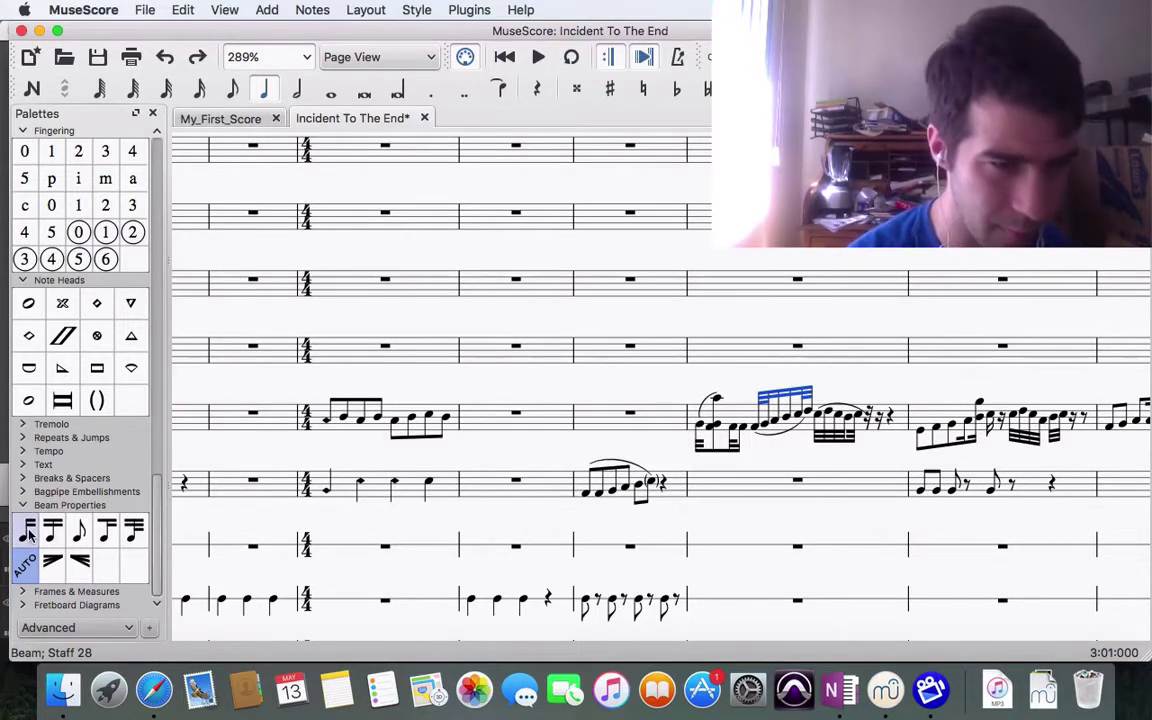
{"action": "left_click_drag", "start_coordinate": [31, 537], "coordinate": [771, 409]}
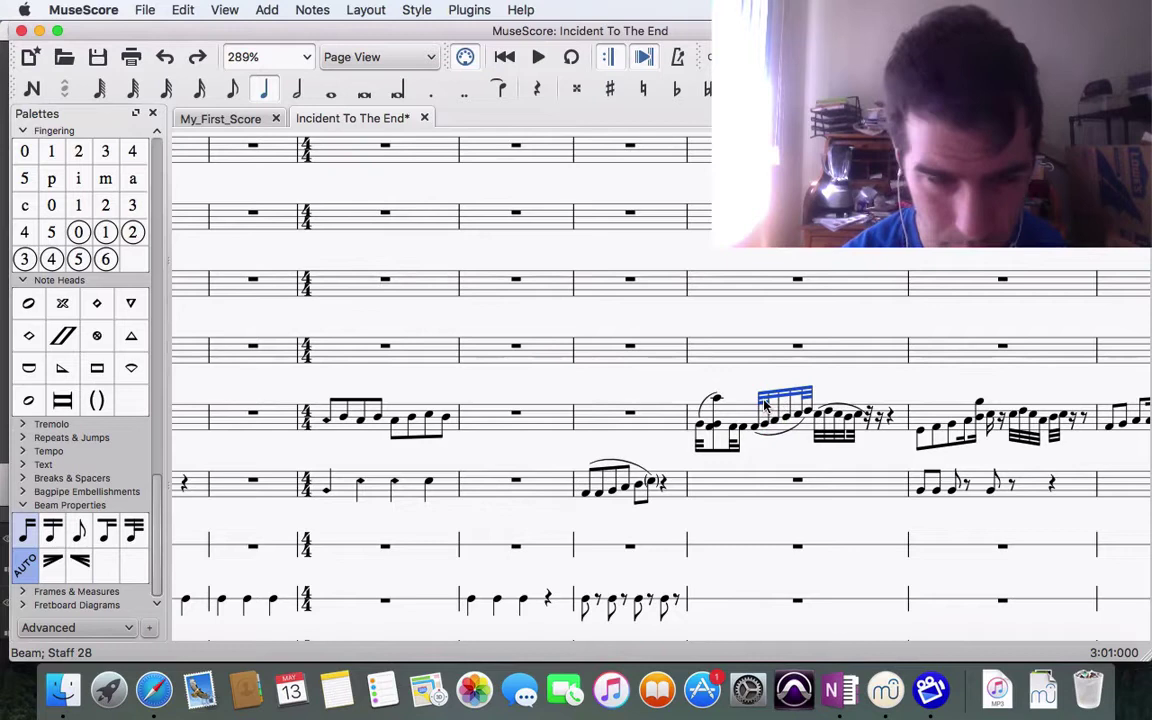
{"action": "left_click_drag", "start_coordinate": [86, 566], "coordinate": [771, 400]}
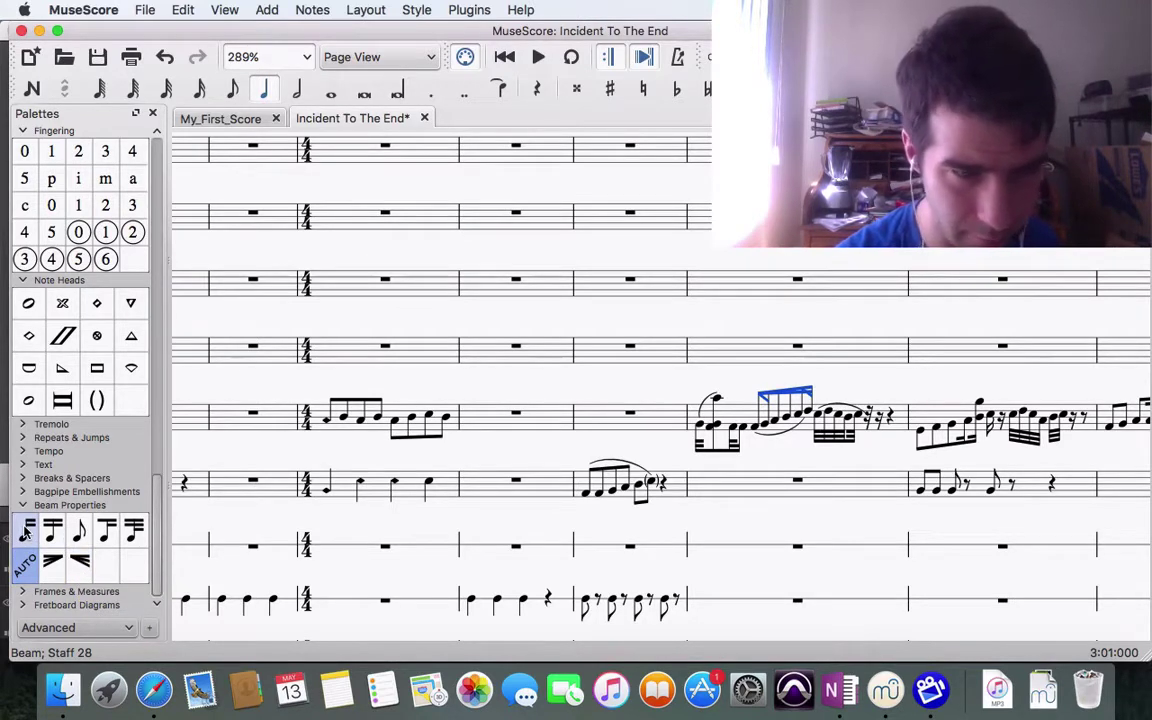
{"action": "left_click_drag", "start_coordinate": [25, 532], "coordinate": [798, 391]}
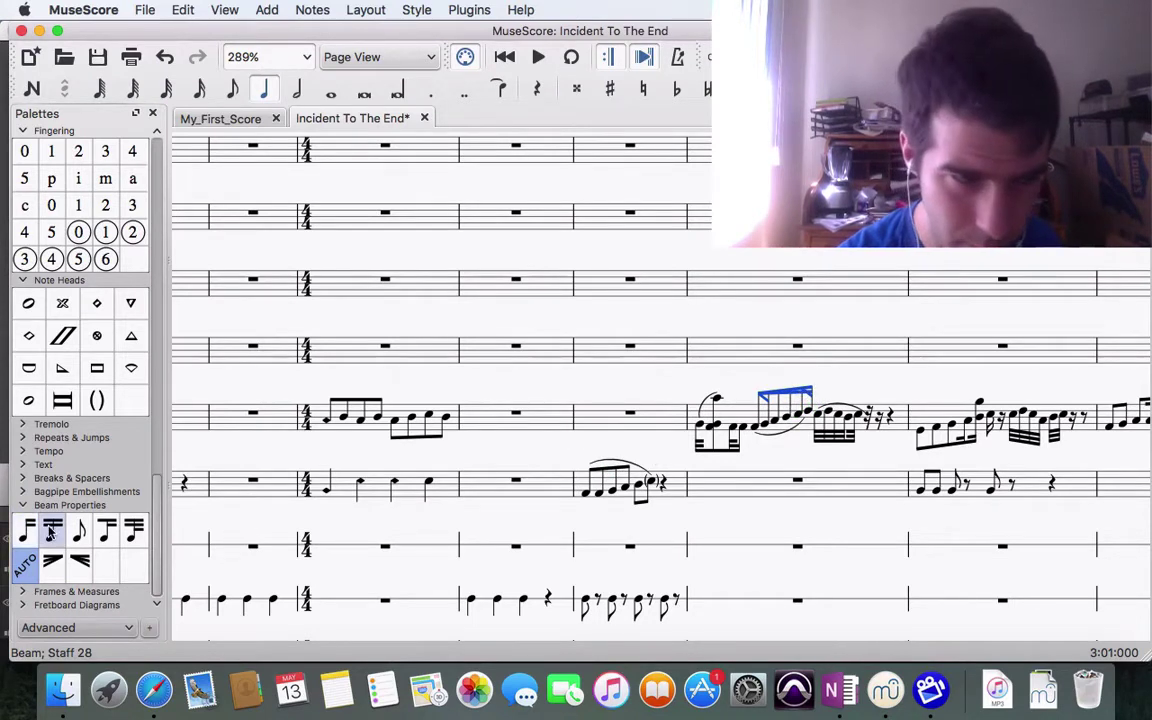
{"action": "left_click_drag", "start_coordinate": [25, 532], "coordinate": [762, 398]}
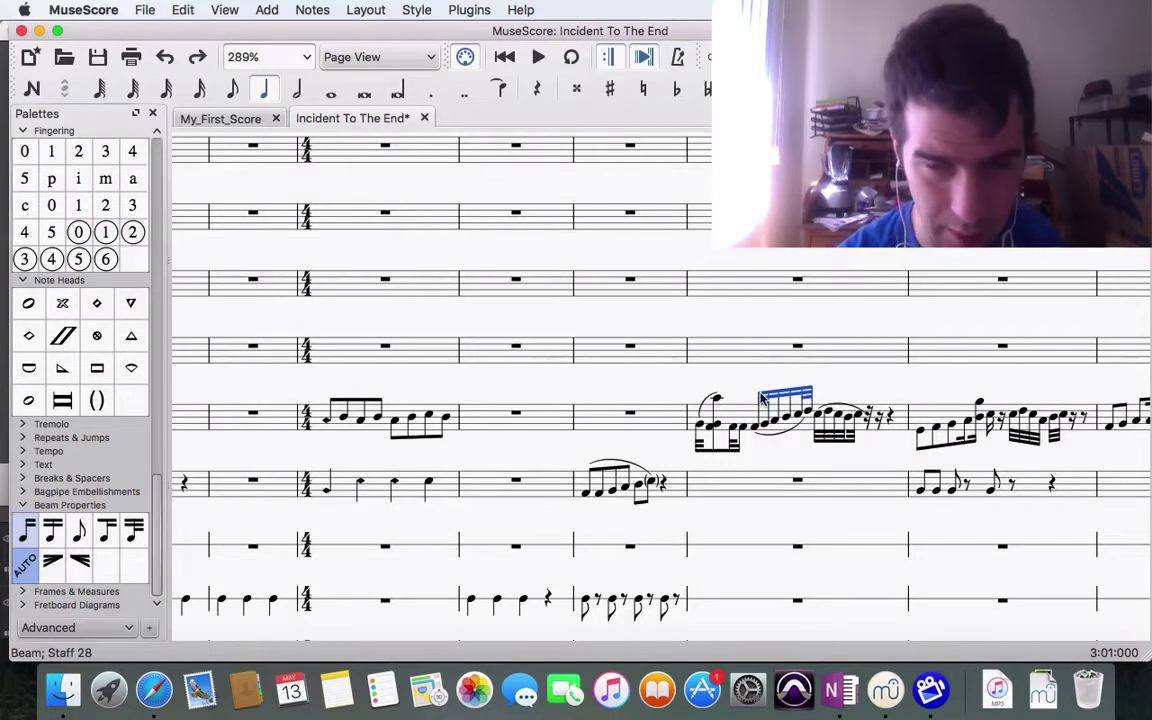
{"action": "key", "text": "Escape"}
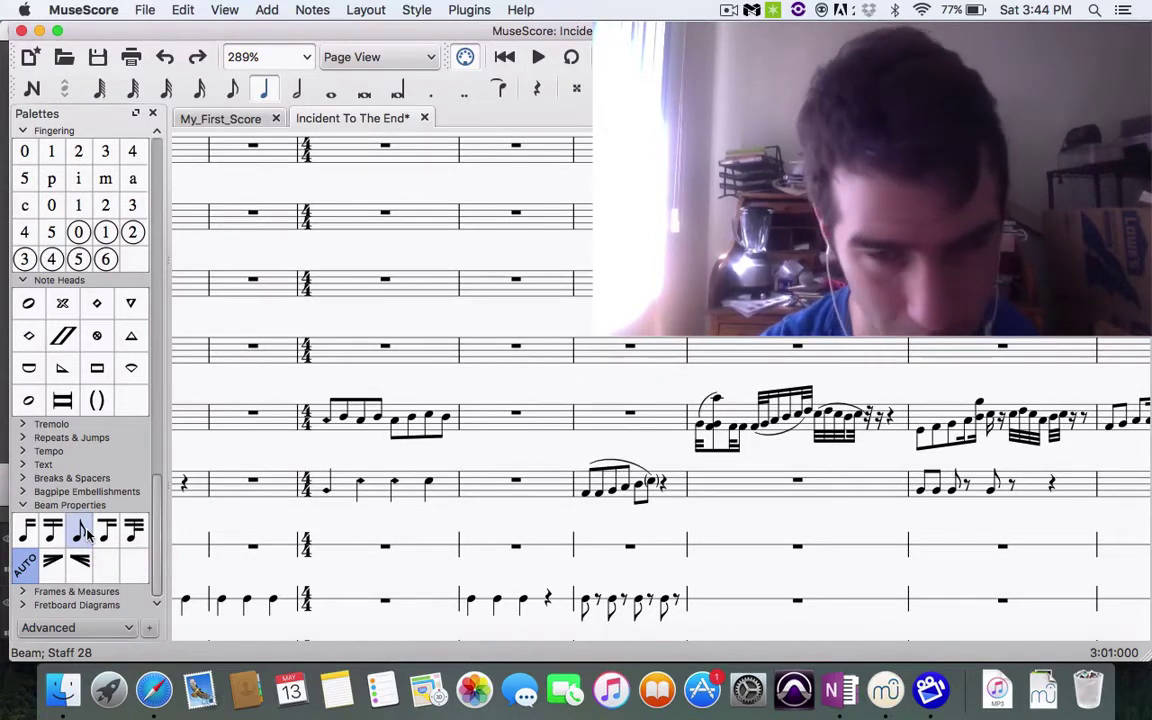
Step: Apply No beam to one note of the Xylophone sixteenth run so it takes a flag
{"action": "mouse_move", "coordinate": [87, 535]}
{"action": "left_mouse_down"}
{"action": "mouse_move", "coordinate": [517, 489]}
{"action": "mouse_move", "coordinate": [713, 440]}
{"action": "mouse_move", "coordinate": [757, 407]}
{"action": "mouse_move", "coordinate": [757, 426]}
{"action": "mouse_move", "coordinate": [776, 428]}
{"action": "left_mouse_up"}
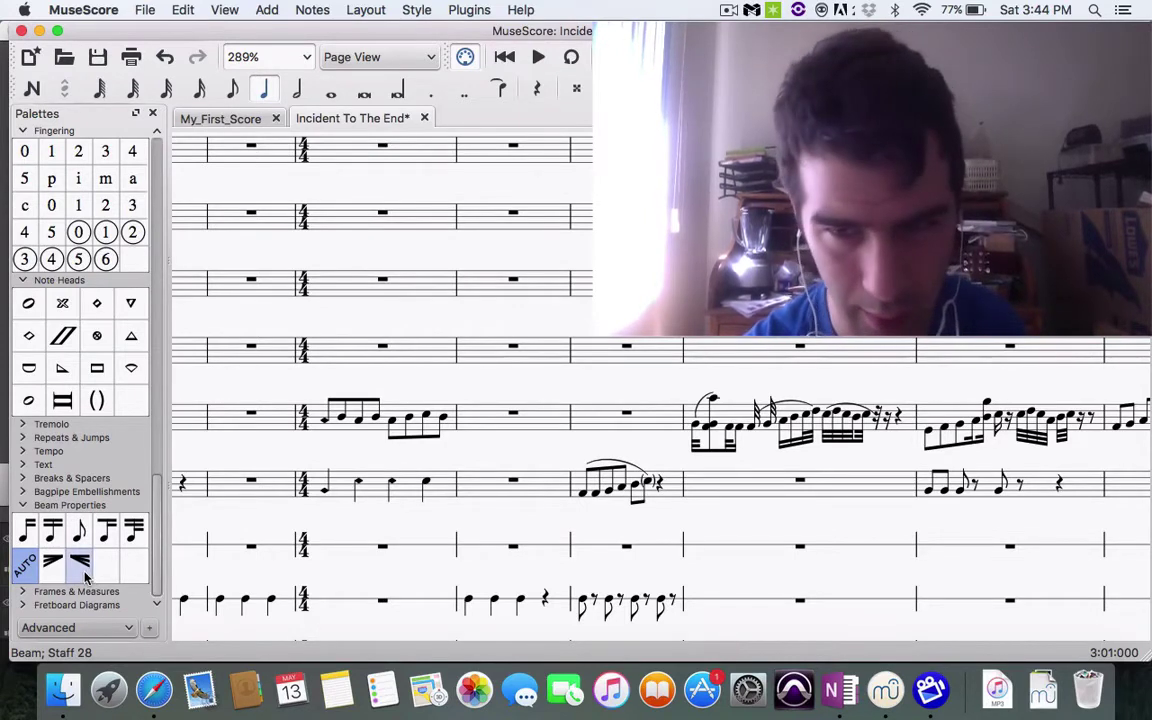
Step: Try a feathered beam on the Xylophone sixteenth group, undo it, and return to the score's start
{"action": "left_click_drag", "start_coordinate": [85, 575], "coordinate": [799, 445]}
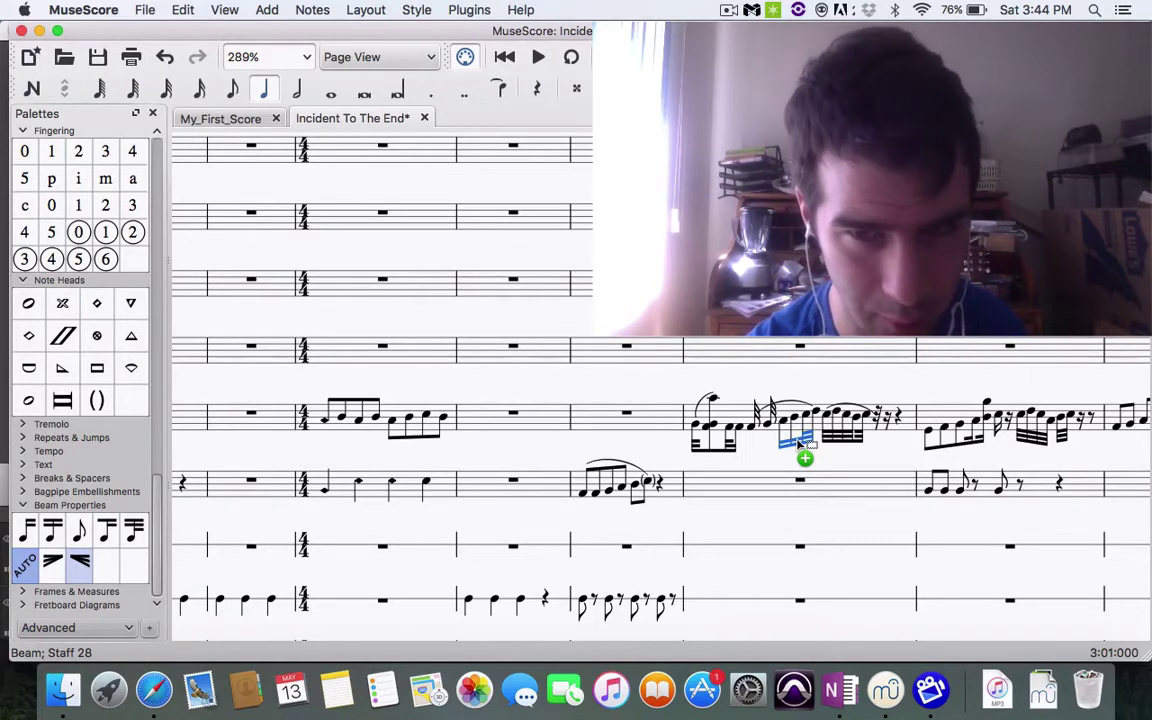
{"action": "left_click_drag", "start_coordinate": [799, 445], "coordinate": [799, 445]}
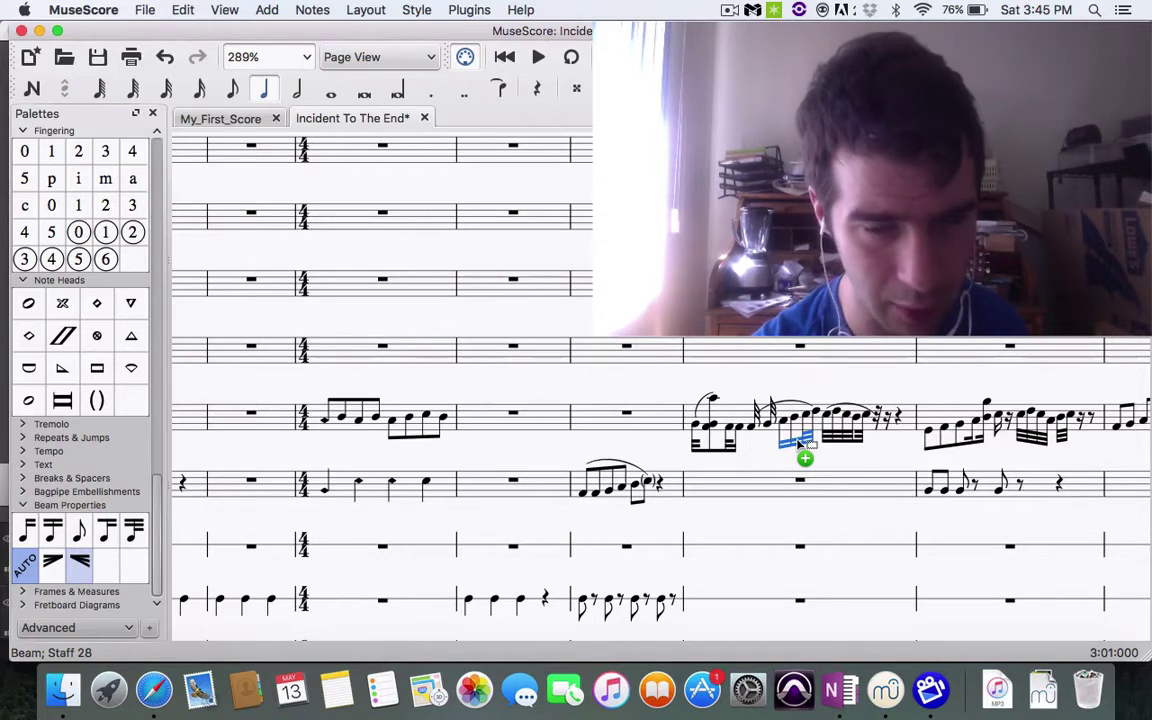
{"action": "left_click_drag", "start_coordinate": [799, 445], "coordinate": [799, 447]}
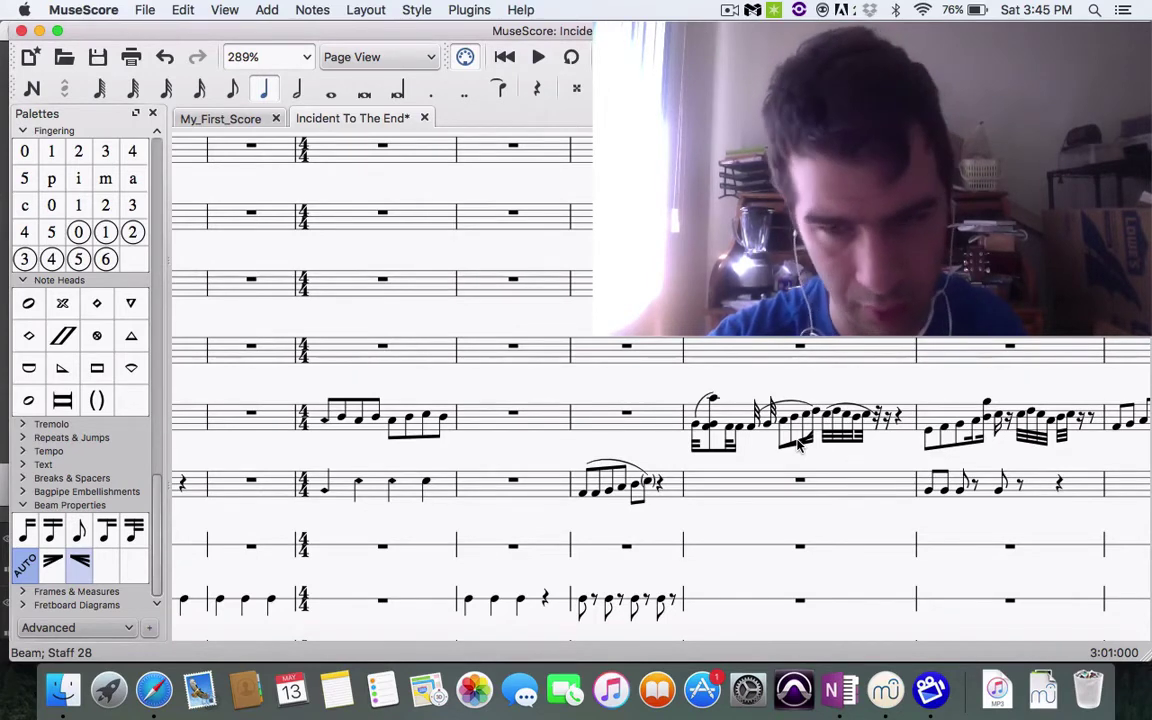
{"action": "key", "text": "super+z"}
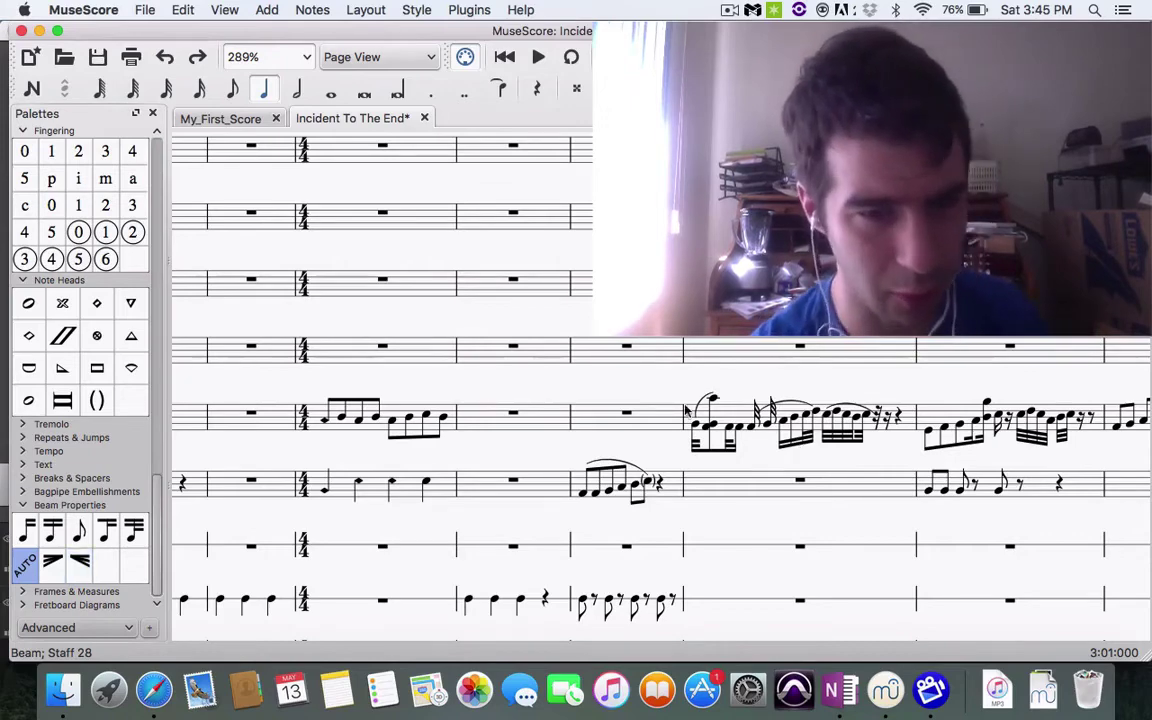
{"action": "key", "text": "super+z"}
{"action": "key", "text": "super+z"}
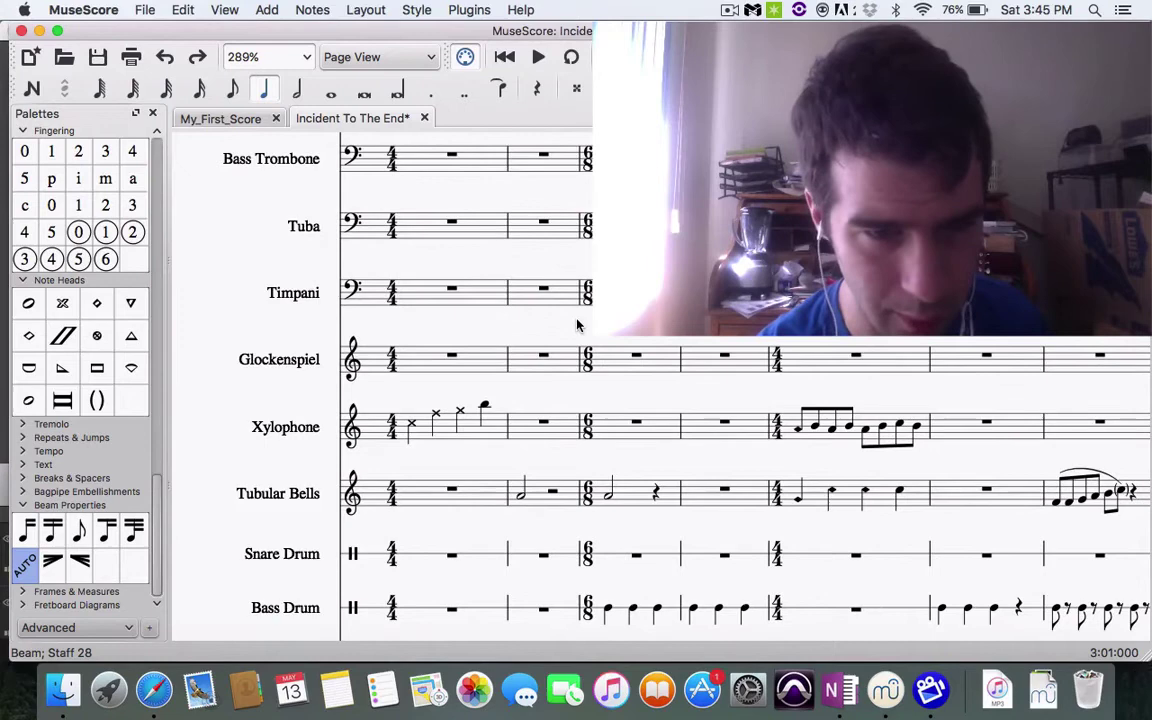
Step: Apply the diamond notehead to Xylophone notes one, two and three in measure 1
{"action": "scroll", "coordinate": [577, 325], "scroll_direction": "right", "scroll_amount": 2}
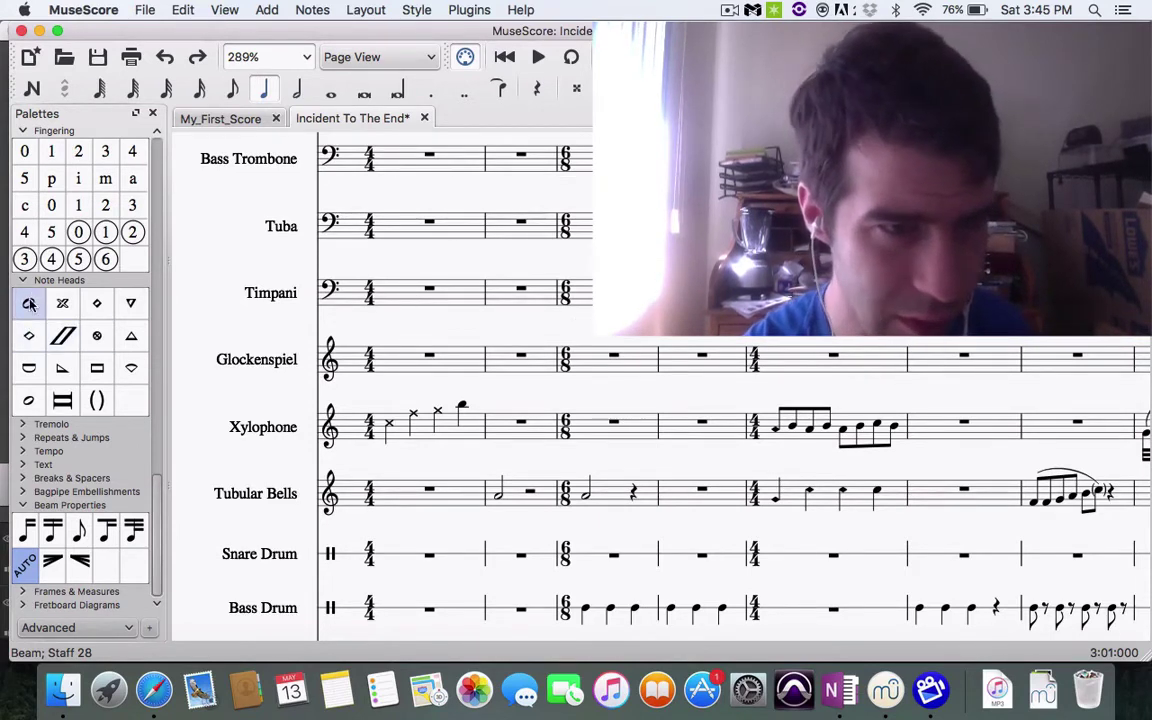
{"action": "left_click_drag", "start_coordinate": [30, 333], "coordinate": [377, 428]}
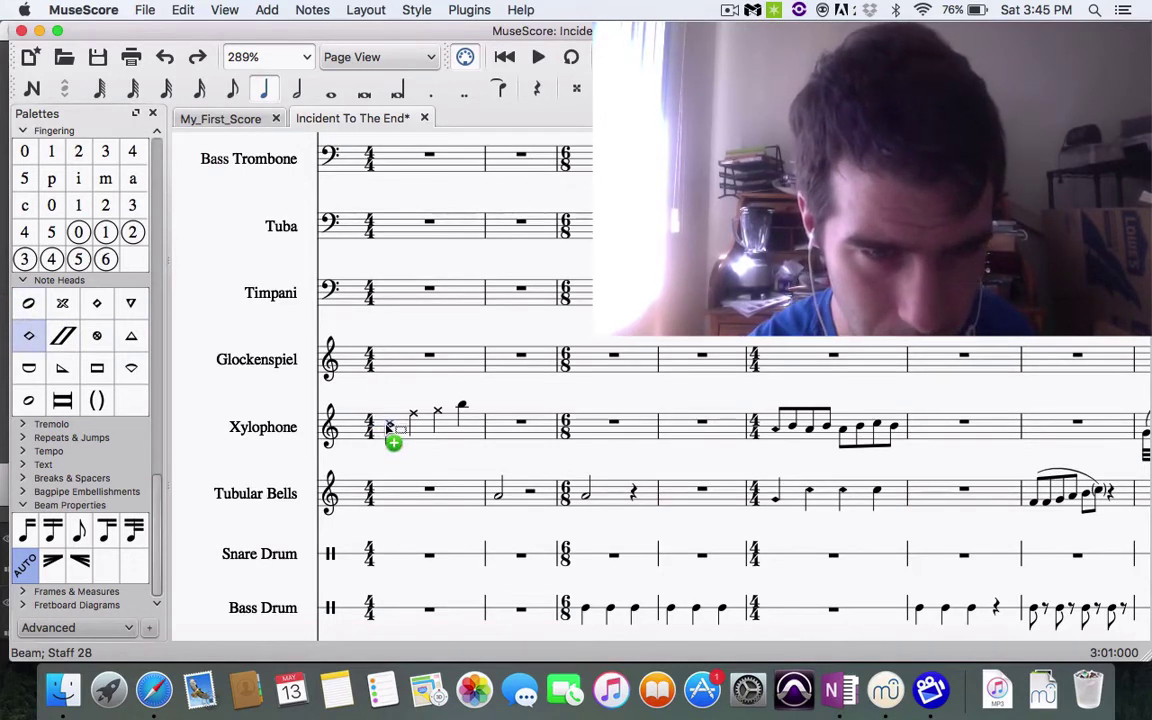
{"action": "left_click_drag", "start_coordinate": [386, 425], "coordinate": [377, 425]}
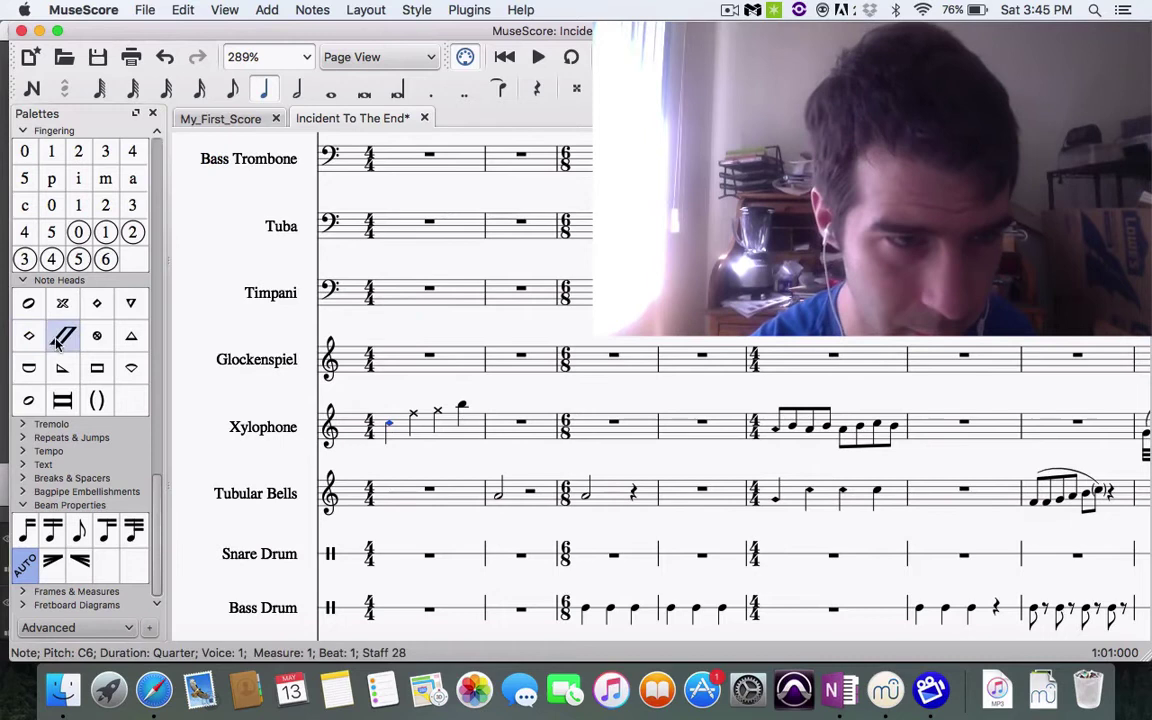
{"action": "left_click_drag", "start_coordinate": [29, 335], "coordinate": [413, 413]}
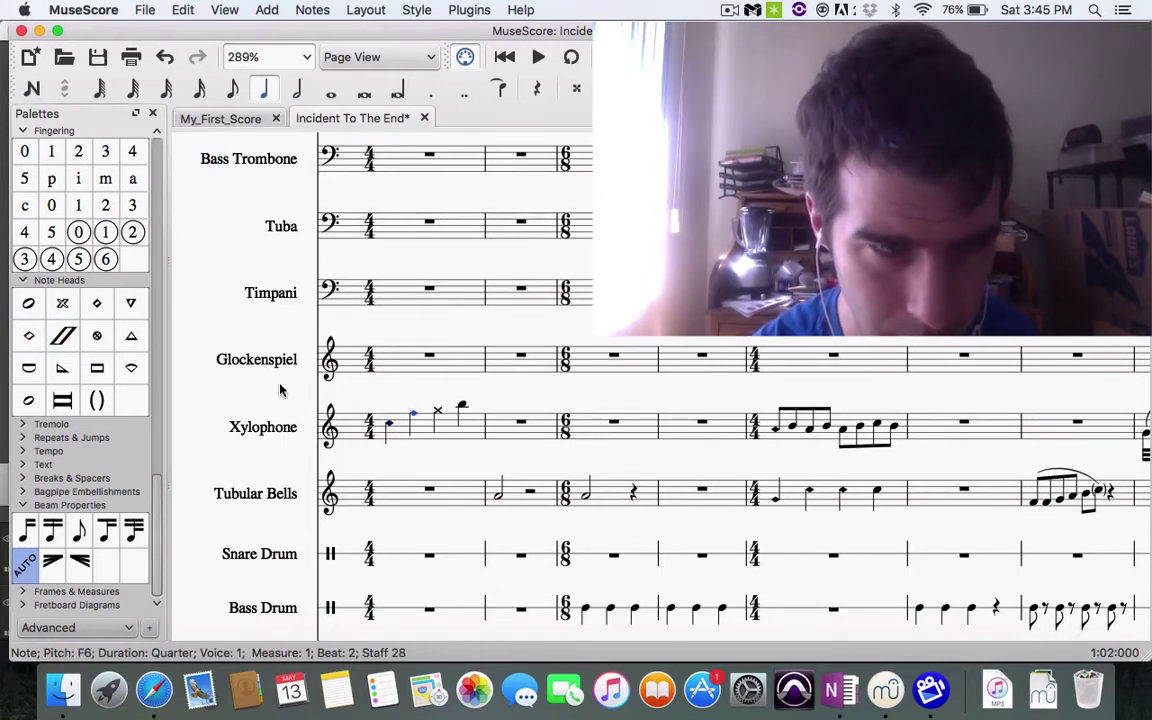
{"action": "left_click_drag", "start_coordinate": [29, 335], "coordinate": [441, 427]}
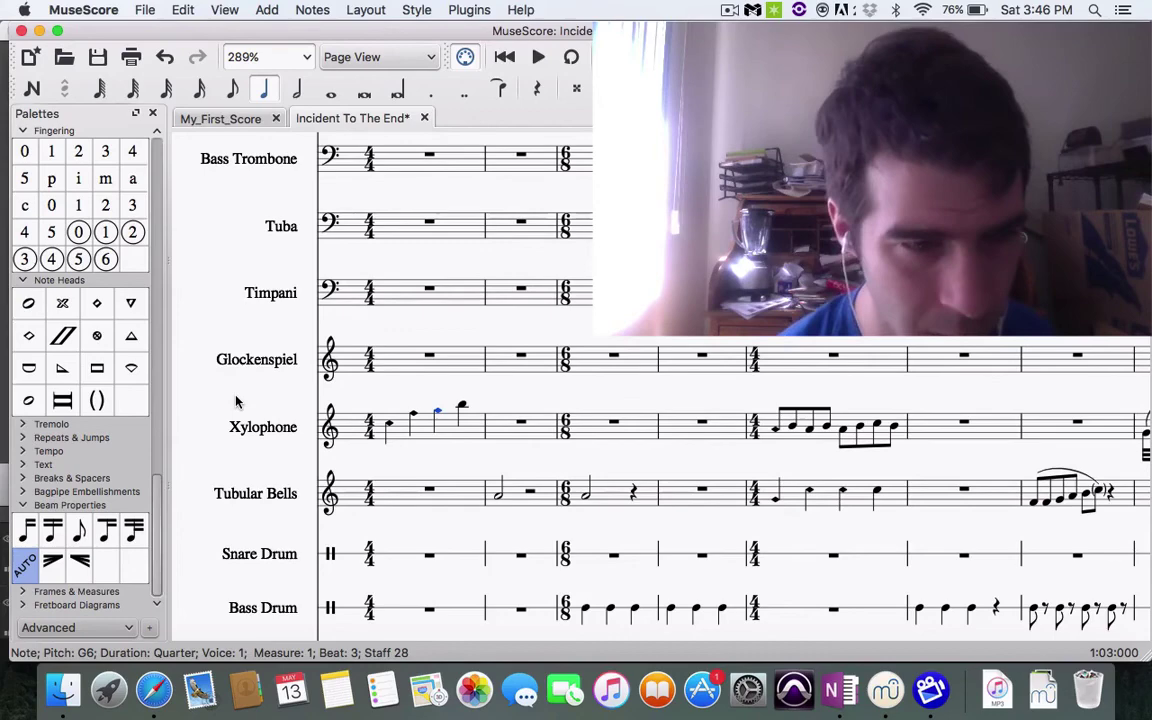
{"action": "scroll", "coordinate": [255, 470], "scroll_direction": "down", "scroll_amount": 5}
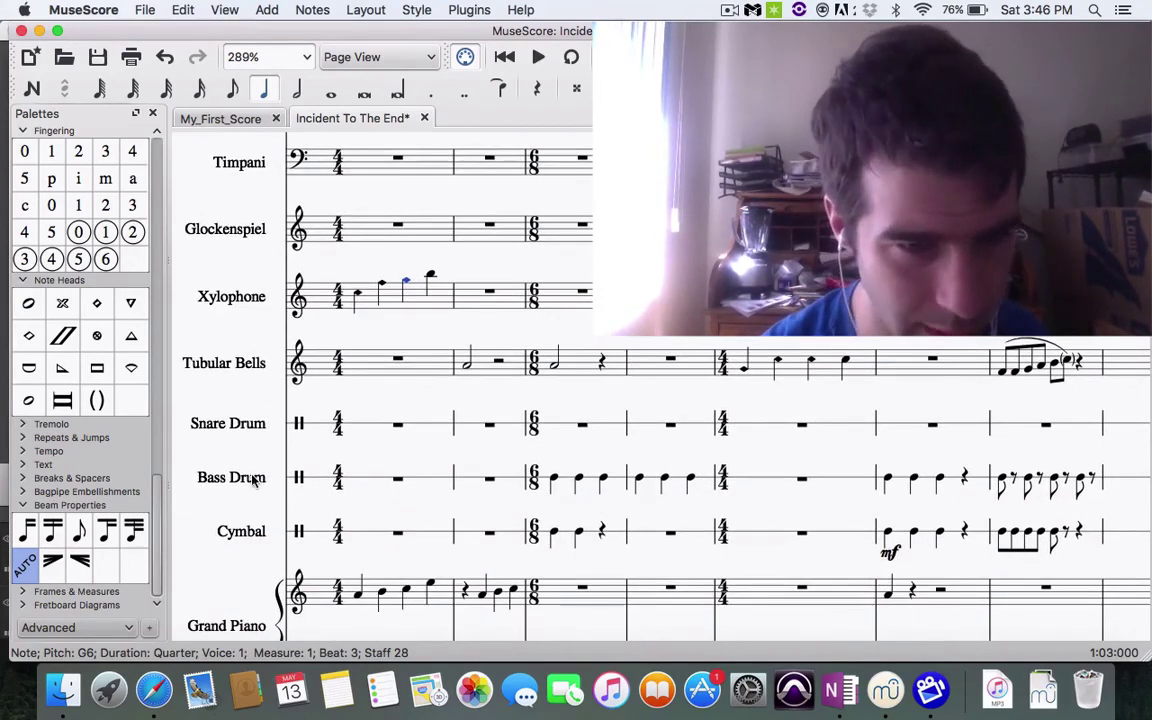
{"action": "scroll", "coordinate": [255, 481], "scroll_direction": "right", "scroll_amount": 8}
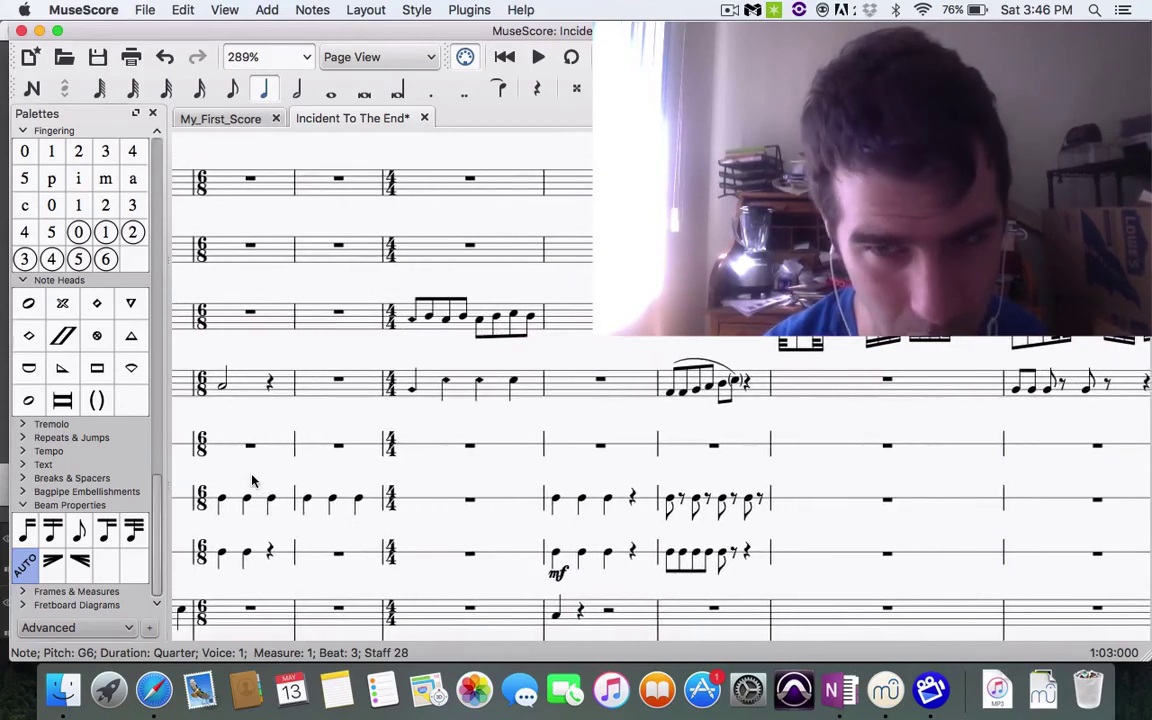
{"action": "scroll", "coordinate": [252, 481], "scroll_direction": "right", "scroll_amount": 5}
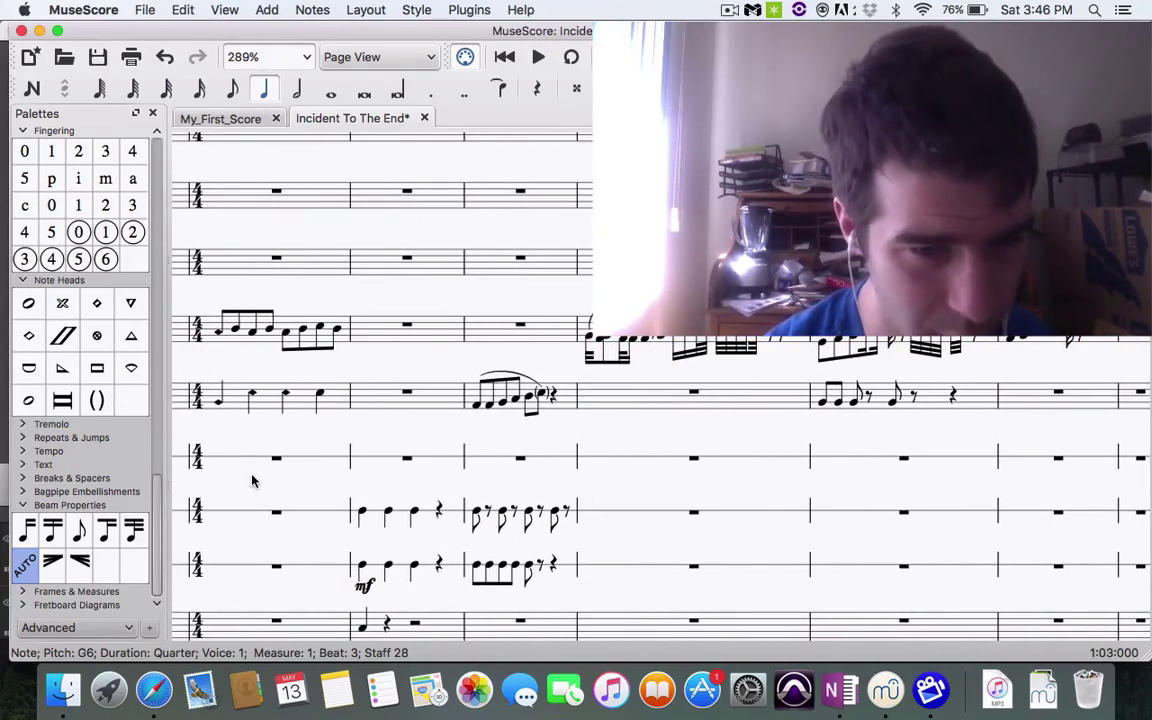